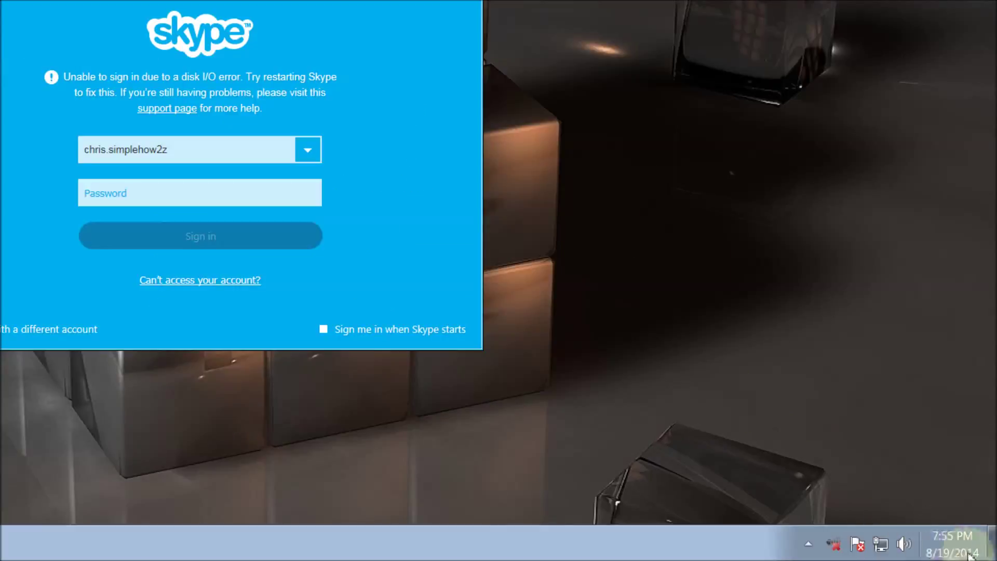
- Quit Skype from its tray icon, relaunch it, and sign in again with the password
{"action": "left_click", "coordinate": [808, 543]}
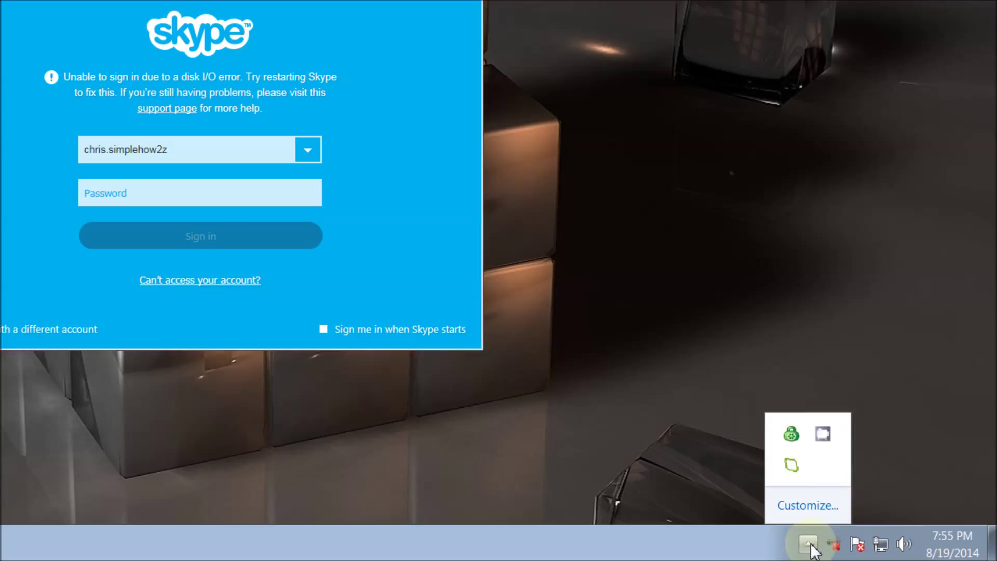
{"action": "right_click", "coordinate": [795, 470]}
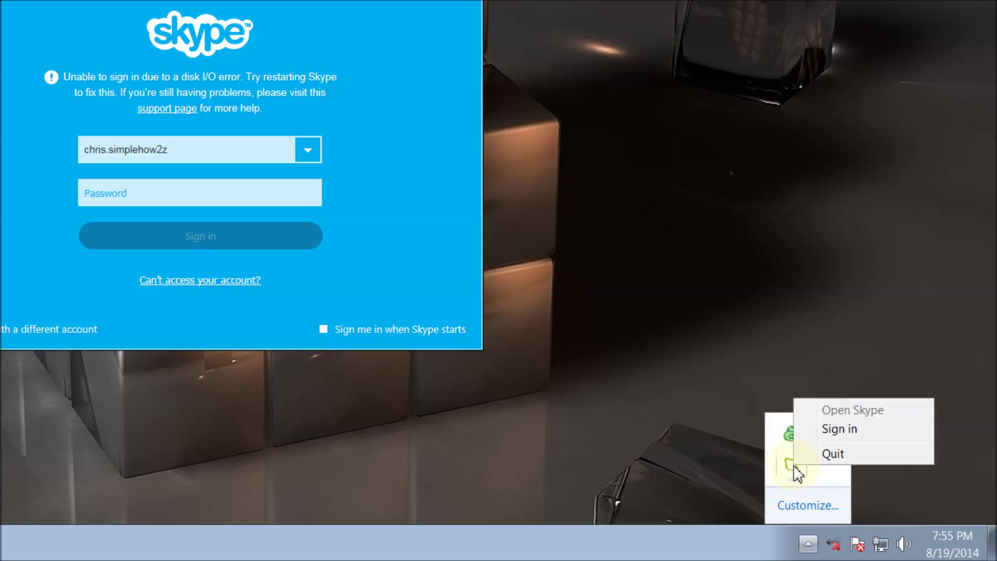
{"action": "left_click", "coordinate": [838, 453]}
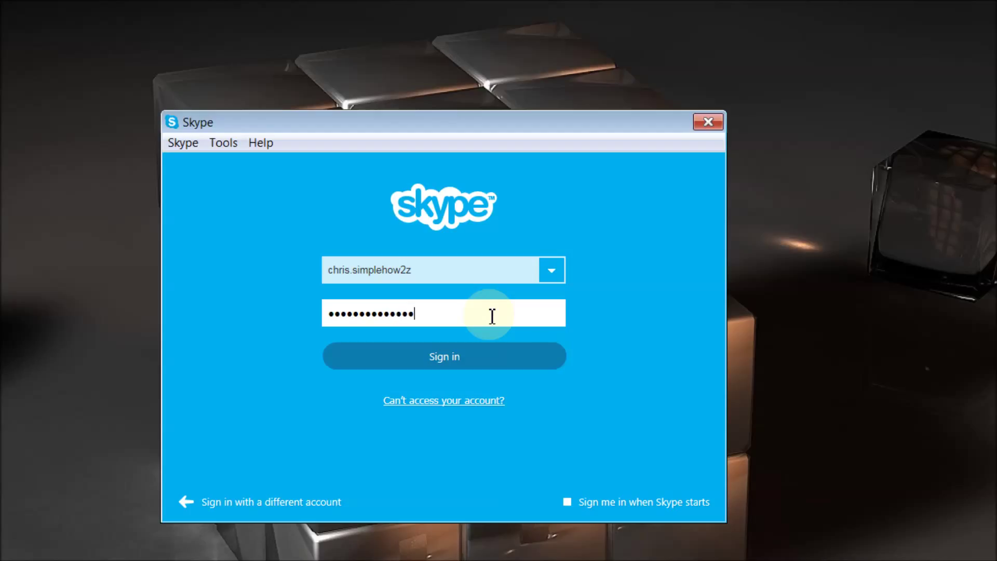
{"action": "left_click", "coordinate": [492, 353]}
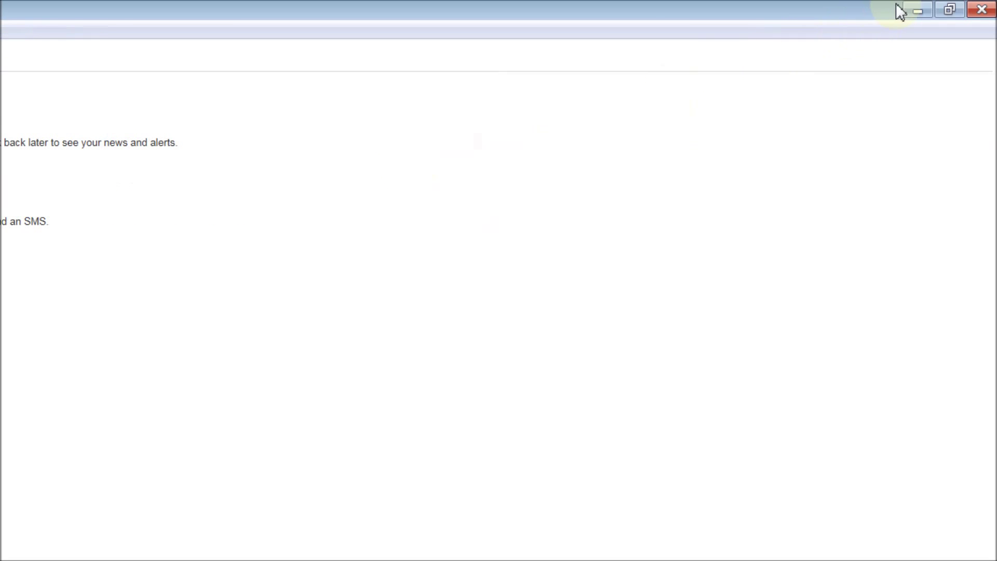
- Minimize Skype and the error screenshot viewer, then open Control Panel from the Start menu
{"action": "left_click", "coordinate": [916, 11]}
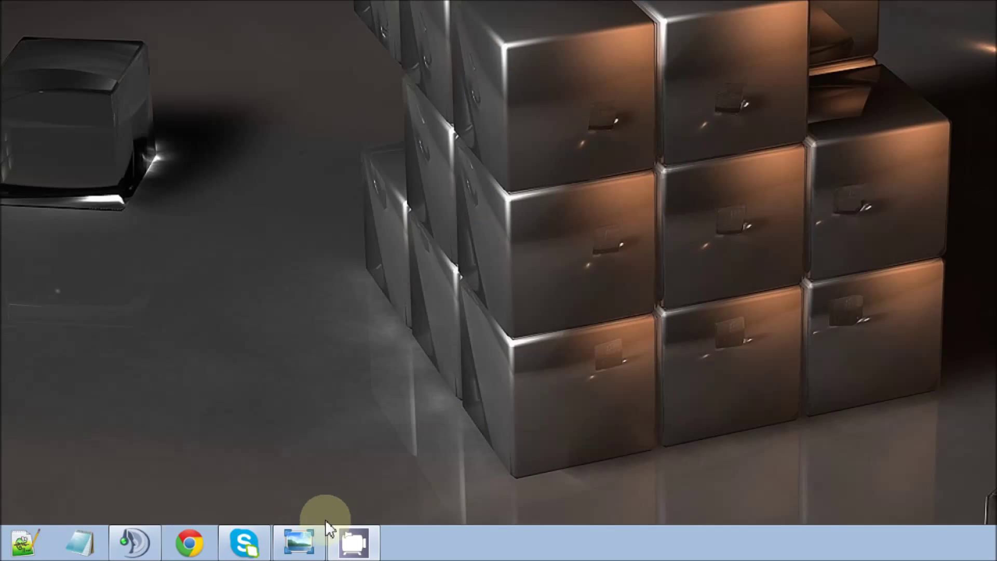
{"action": "left_click", "coordinate": [299, 541]}
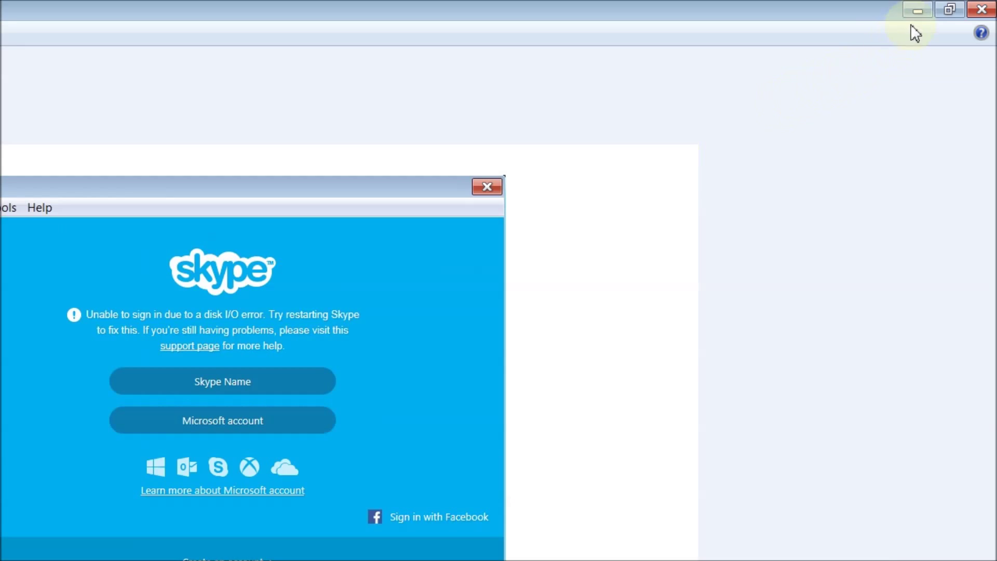
{"action": "left_click", "coordinate": [914, 13]}
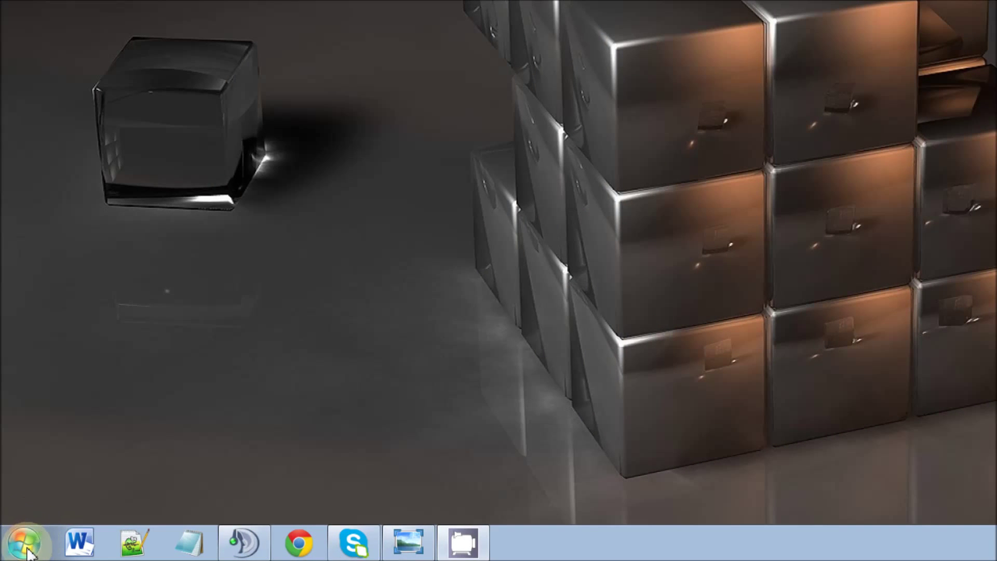
{"action": "left_click", "coordinate": [27, 551]}
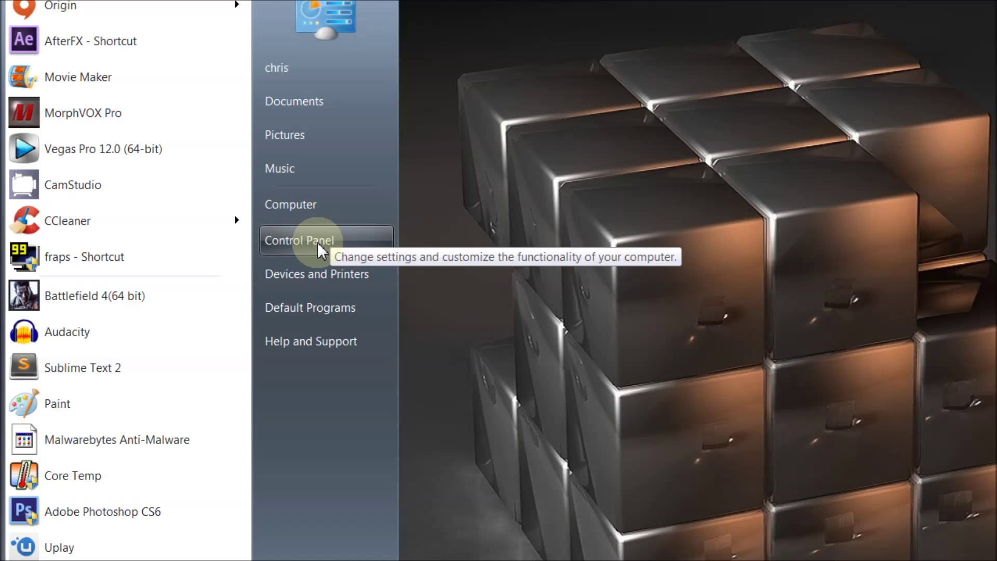
{"action": "left_click", "coordinate": [317, 241]}
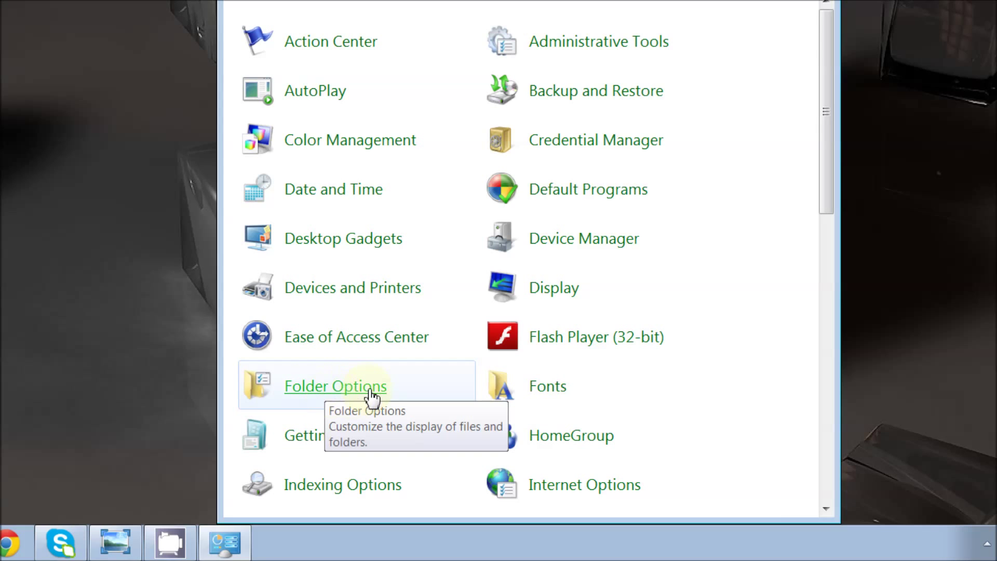
- Enable 'Show hidden files, folders, and drives' on the Folder Options View tab
{"action": "left_click", "coordinate": [335, 390]}
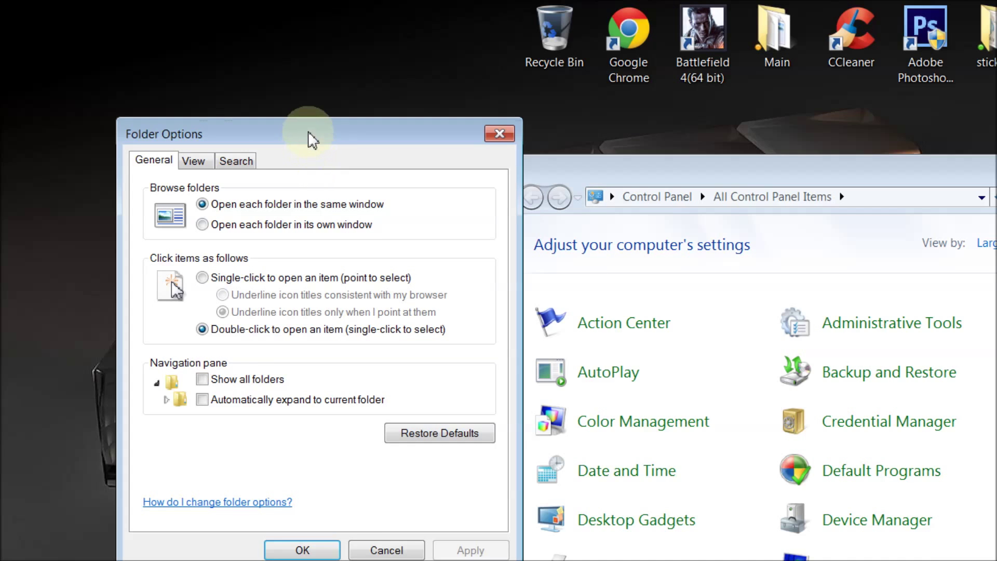
{"action": "left_click_drag", "start_coordinate": [308, 134], "coordinate": [724, 233]}
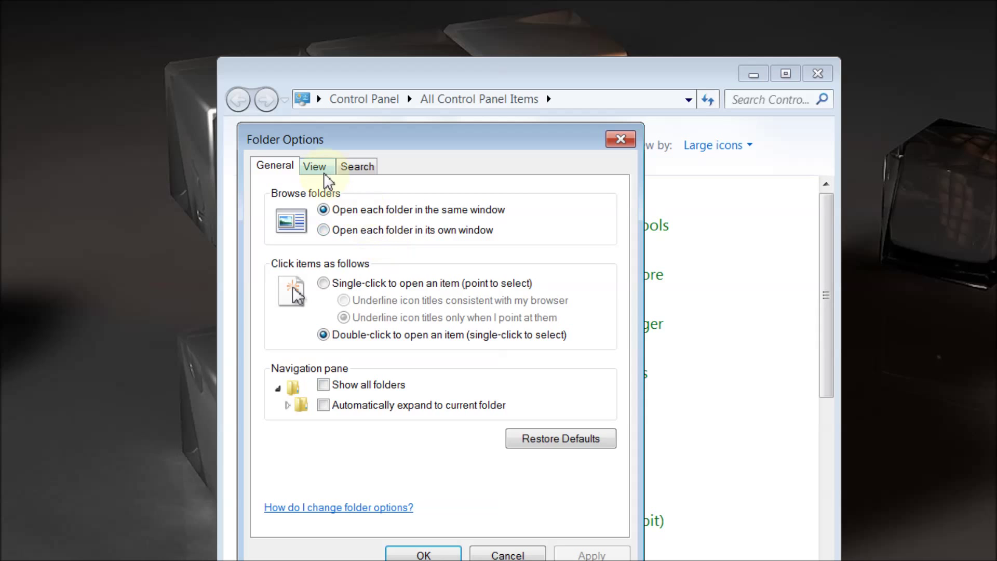
{"action": "left_click", "coordinate": [315, 68]}
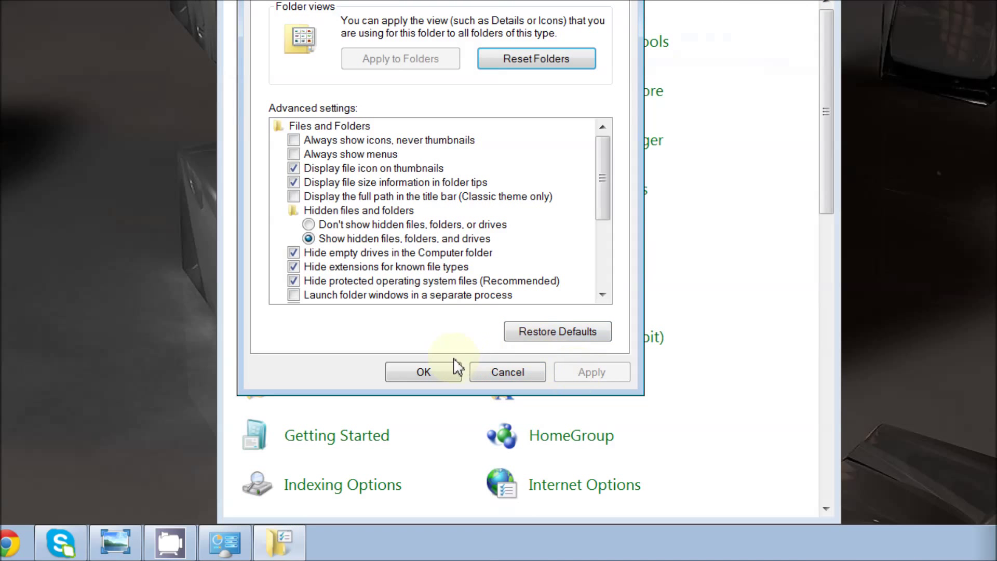
{"action": "left_click", "coordinate": [429, 378]}
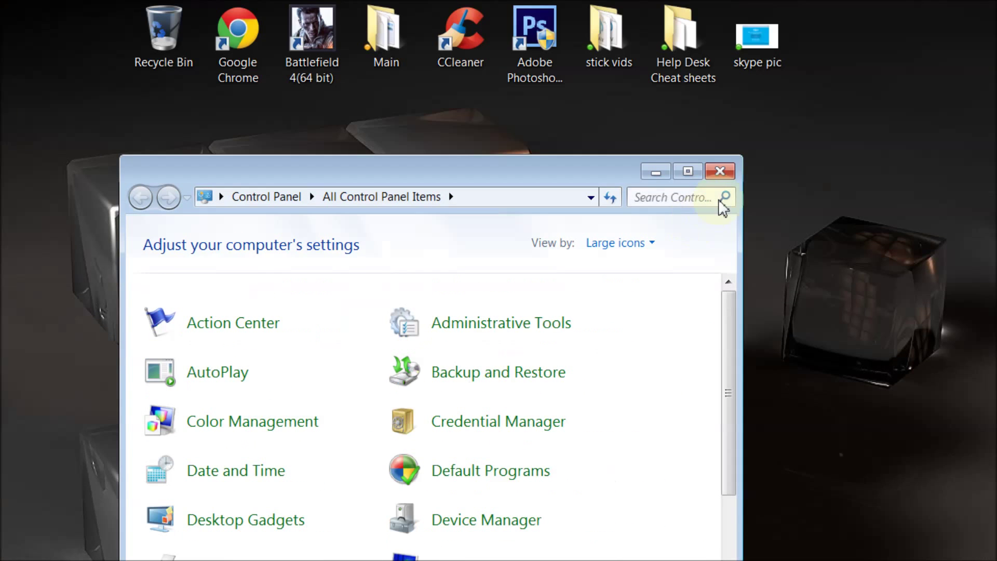
- Minimize Control Panel and open Local Disk (C:) through Start > Computer
{"action": "left_click", "coordinate": [655, 177]}
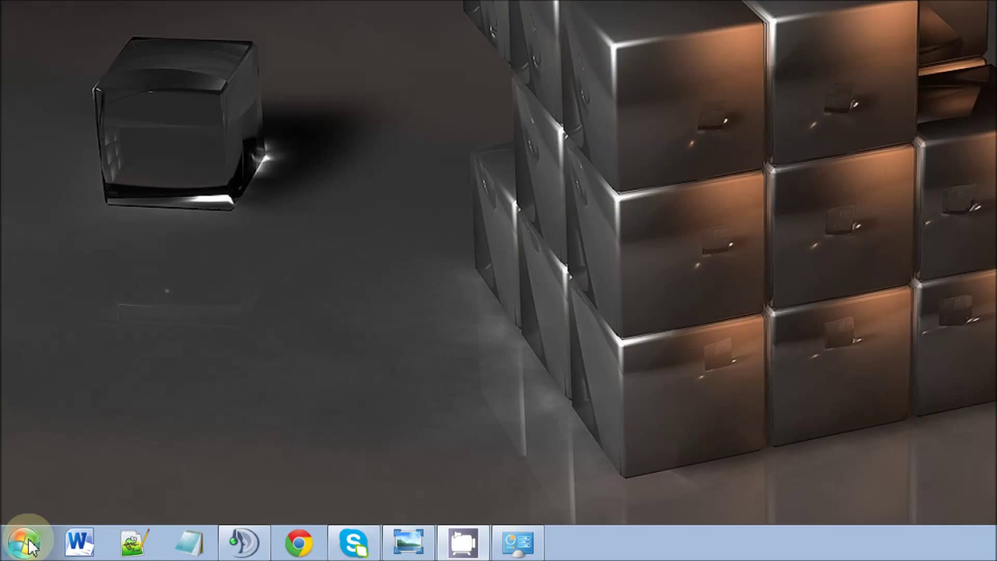
{"action": "left_click", "coordinate": [31, 545]}
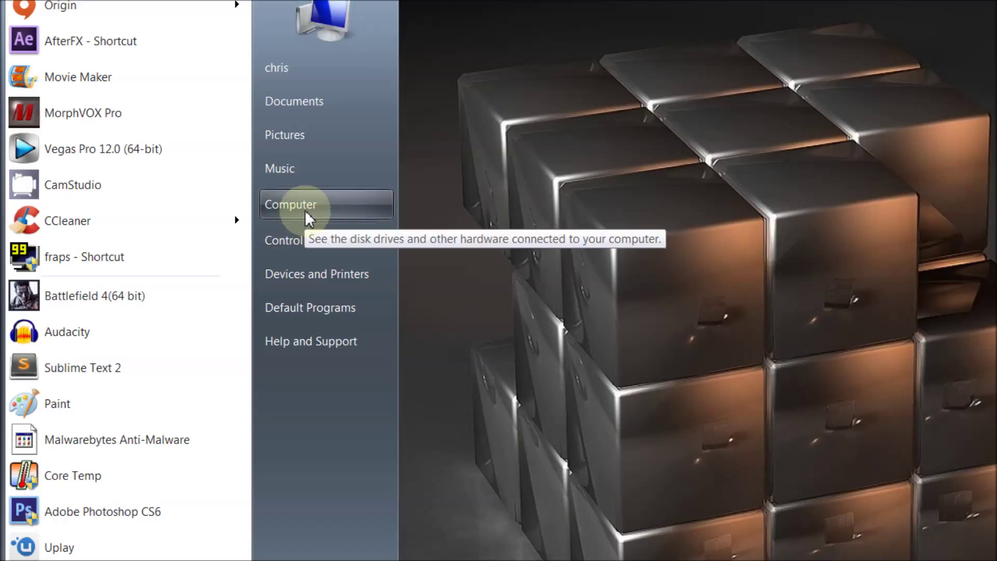
{"action": "left_click", "coordinate": [304, 205]}
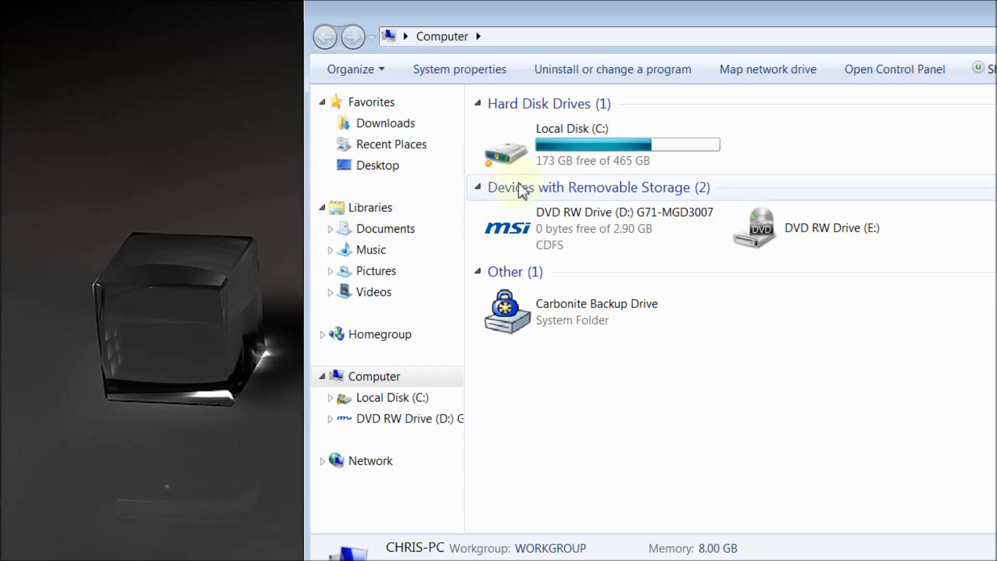
{"action": "double_click", "coordinate": [616, 145]}
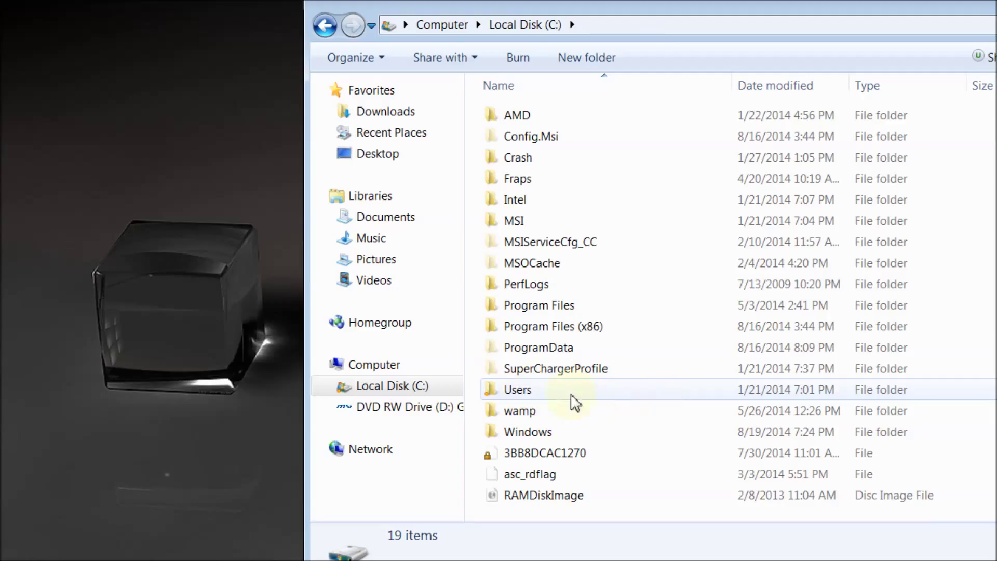
- Navigate Users > user profile > AppData > Roaming to find the Skype folder
{"action": "double_click", "coordinate": [525, 395]}
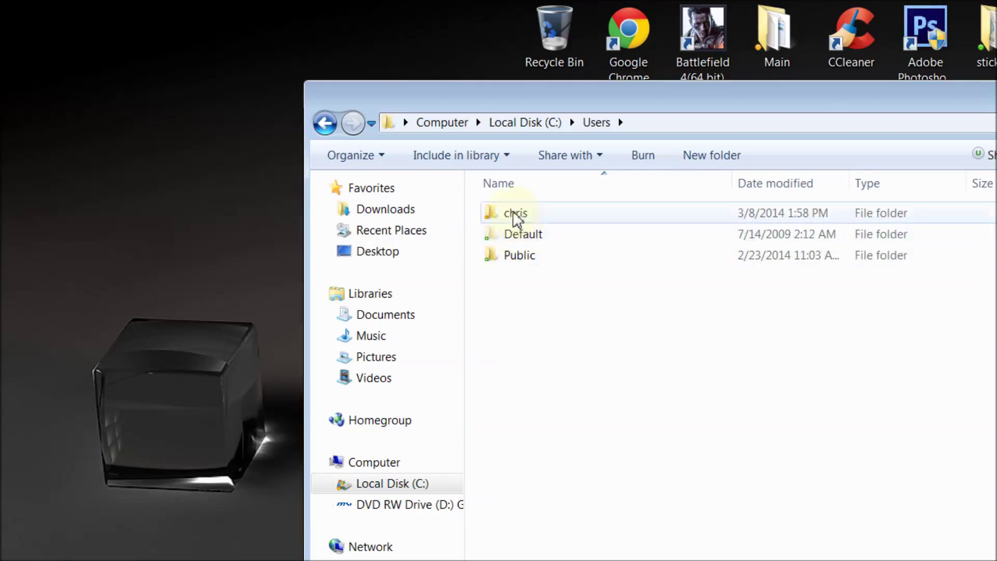
{"action": "mouse_move", "coordinate": [655, 228]}
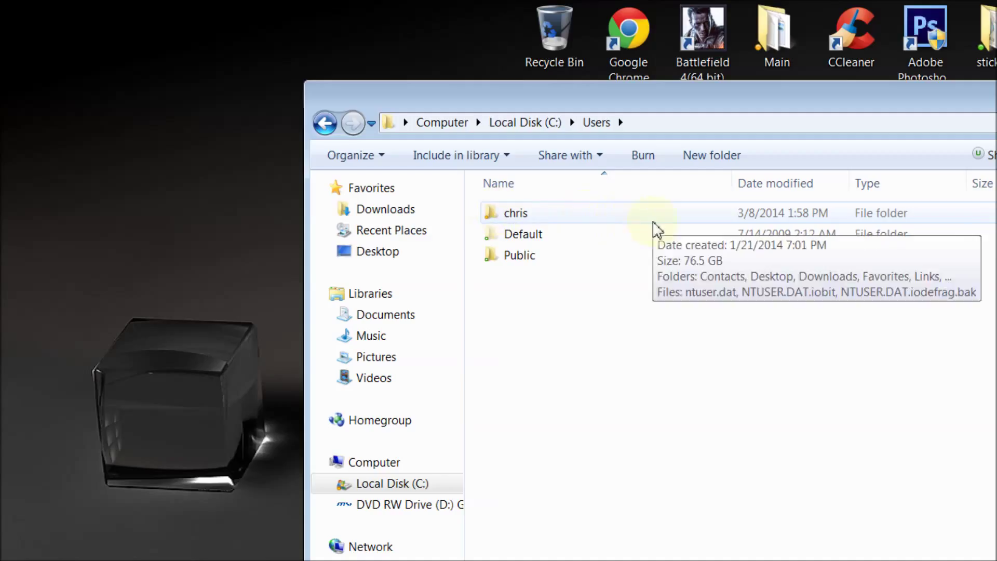
{"action": "left_click", "coordinate": [519, 216]}
{"action": "double_click", "coordinate": [519, 214]}
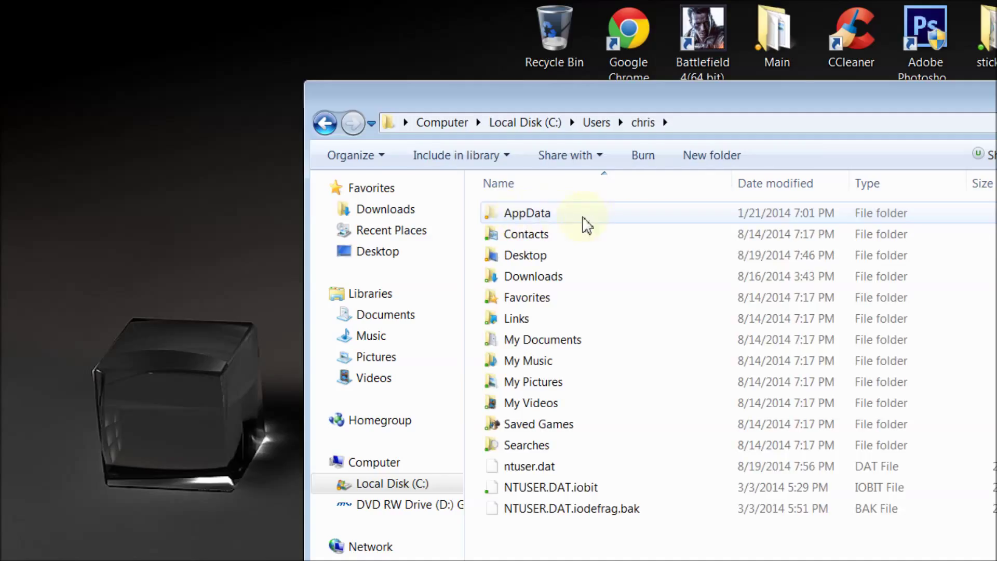
{"action": "double_click", "coordinate": [529, 218]}
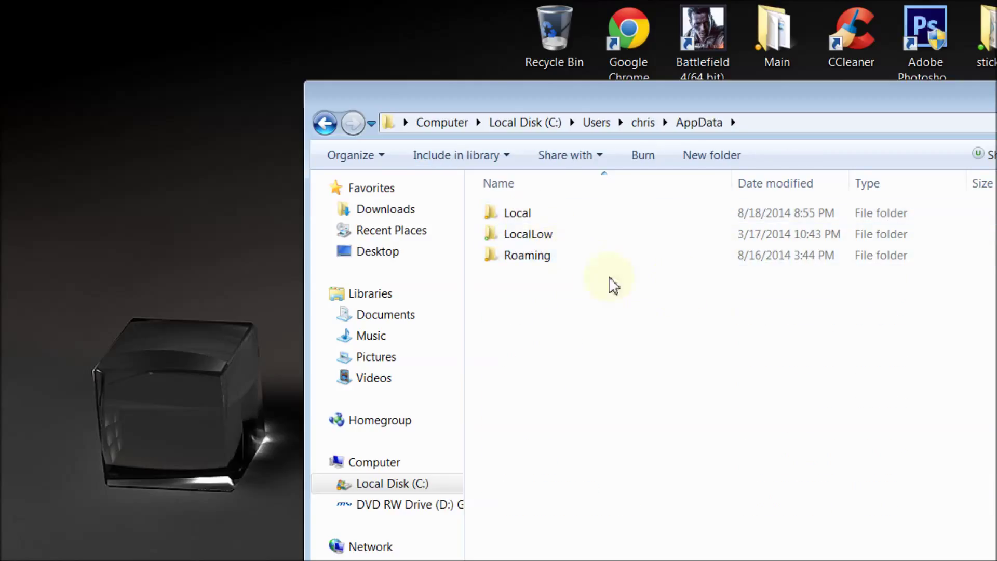
{"action": "mouse_move", "coordinate": [529, 264]}
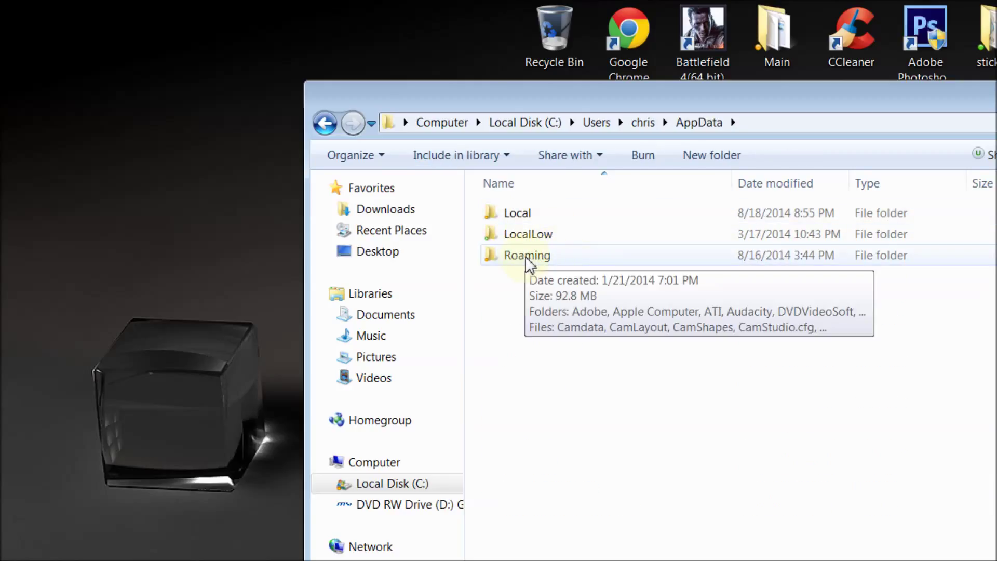
{"action": "double_click", "coordinate": [528, 263]}
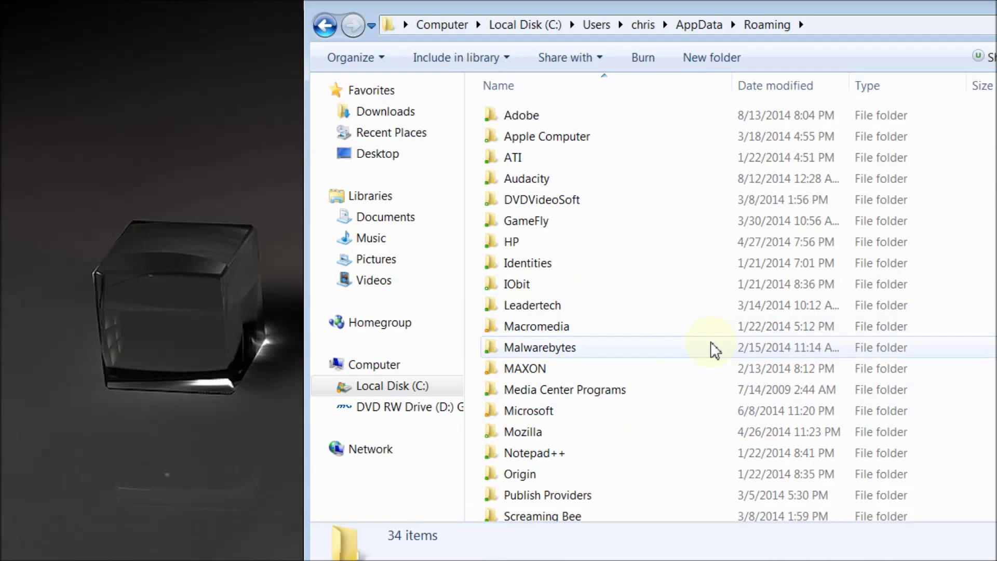
{"action": "scroll", "coordinate": [711, 445], "scroll_direction": "down", "scroll_amount": 2}
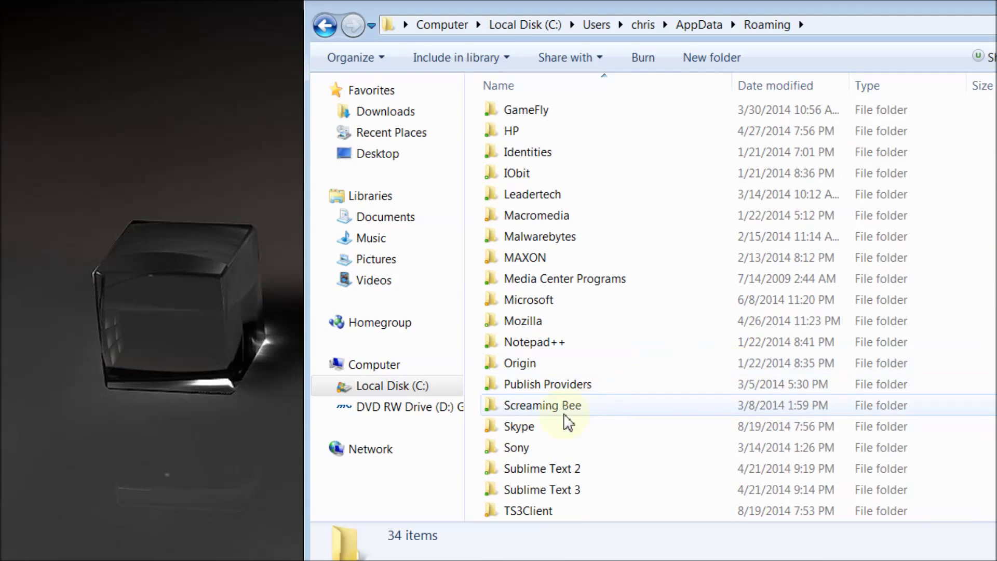
{"action": "mouse_move", "coordinate": [548, 529]}
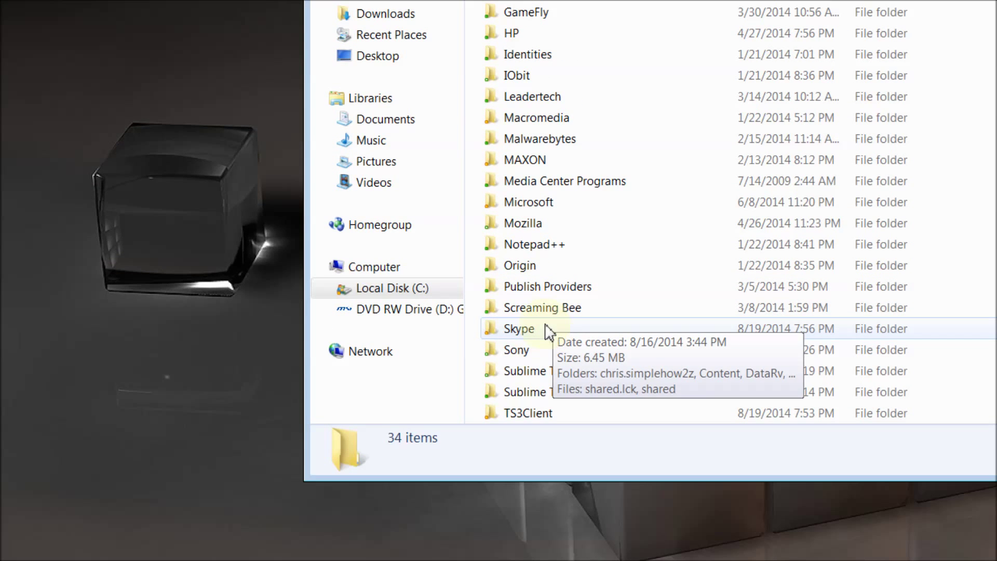
- Open Roaming\Skype and the account folder, locating chatsync and the main database file
{"action": "double_click", "coordinate": [519, 329]}
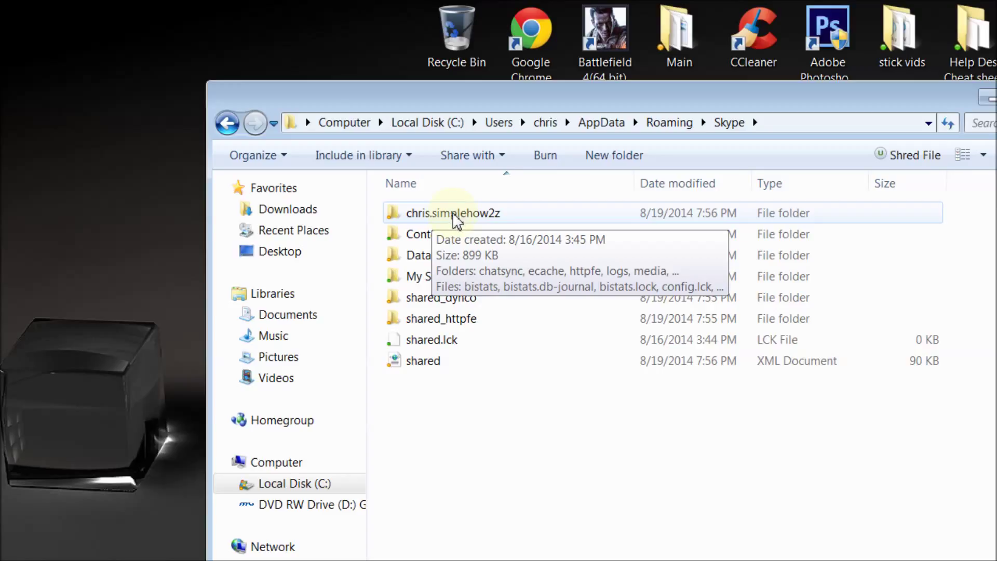
{"action": "double_click", "coordinate": [456, 215]}
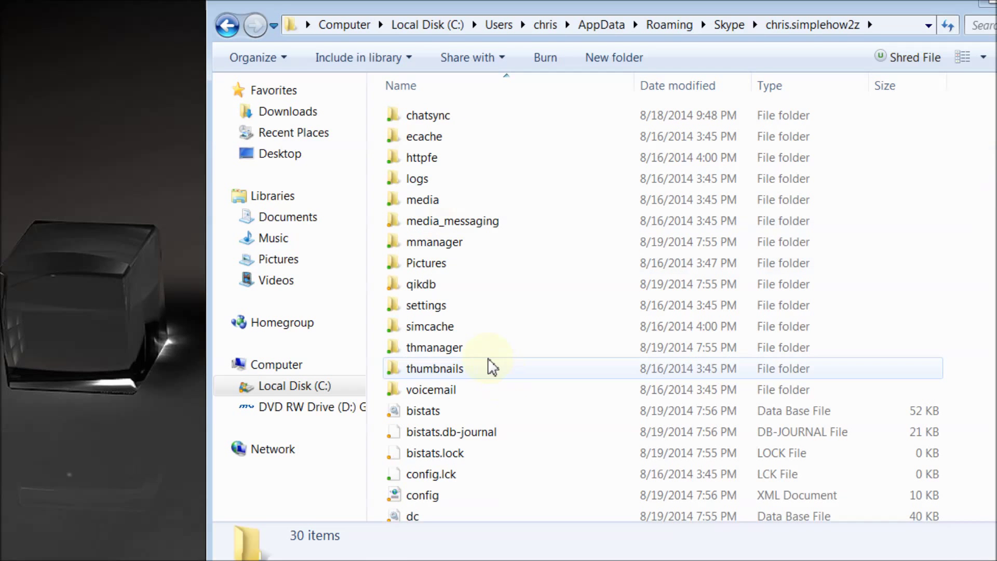
{"action": "scroll", "coordinate": [487, 463], "scroll_direction": "down", "scroll_amount": 2}
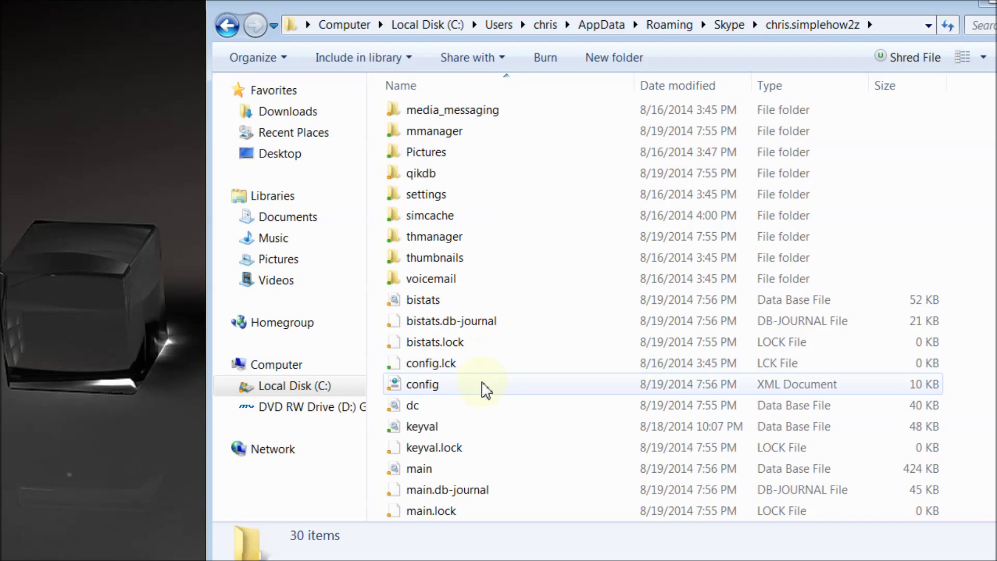
{"action": "scroll", "coordinate": [478, 372], "scroll_direction": "up", "scroll_amount": 2}
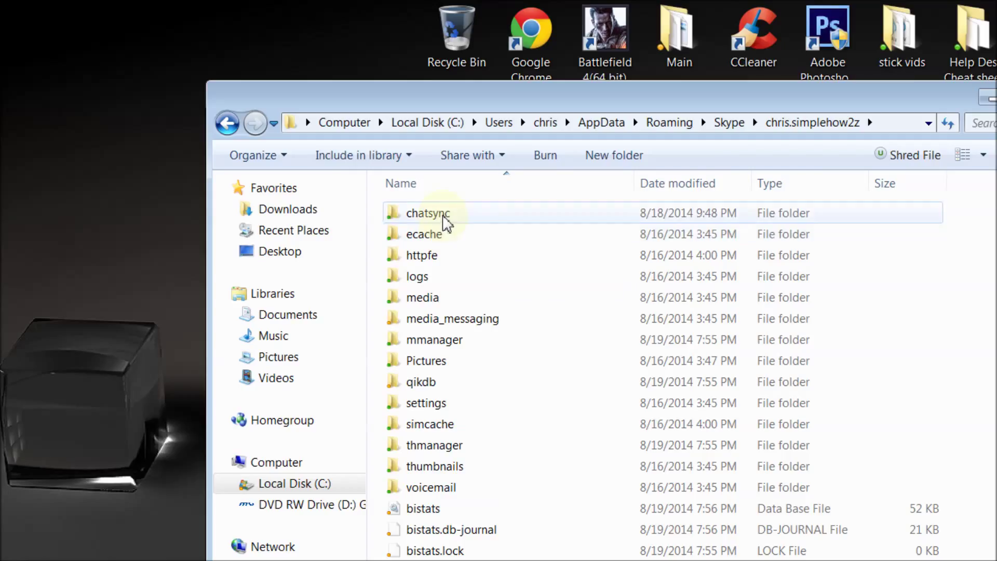
{"action": "left_click", "coordinate": [445, 222]}
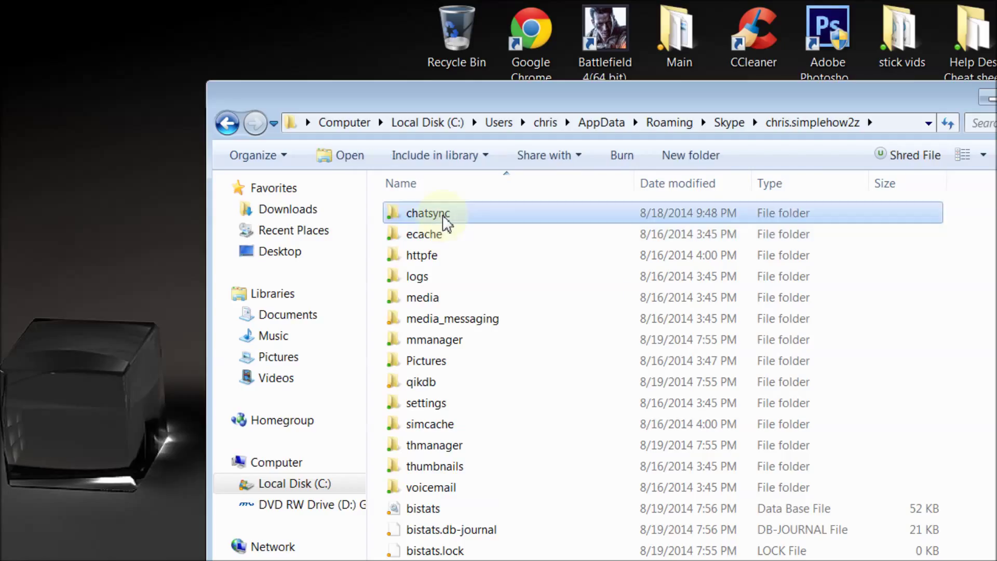
{"action": "scroll", "coordinate": [473, 290], "scroll_direction": "down", "scroll_amount": 2}
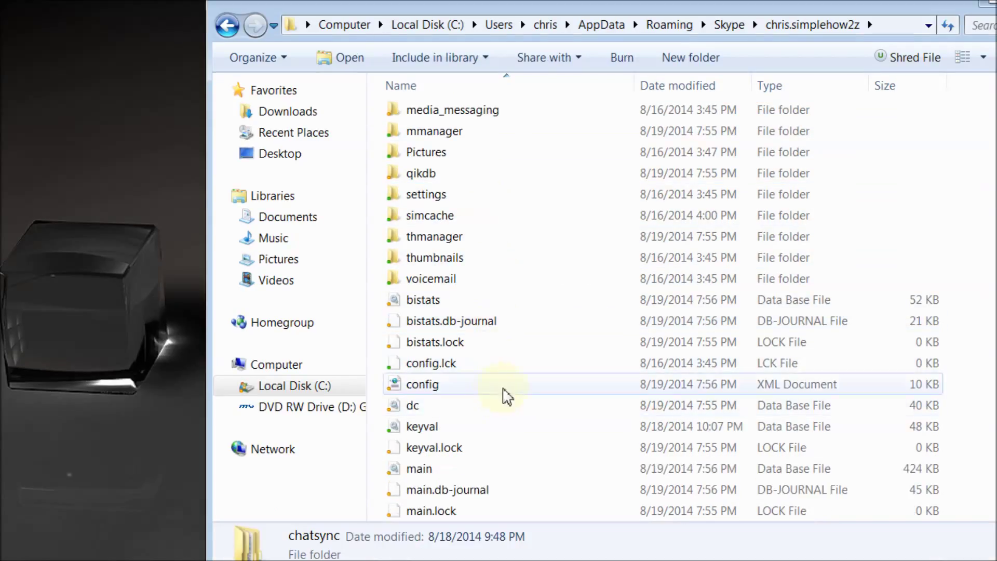
{"action": "scroll", "coordinate": [494, 401], "scroll_direction": "down", "scroll_amount": 1}
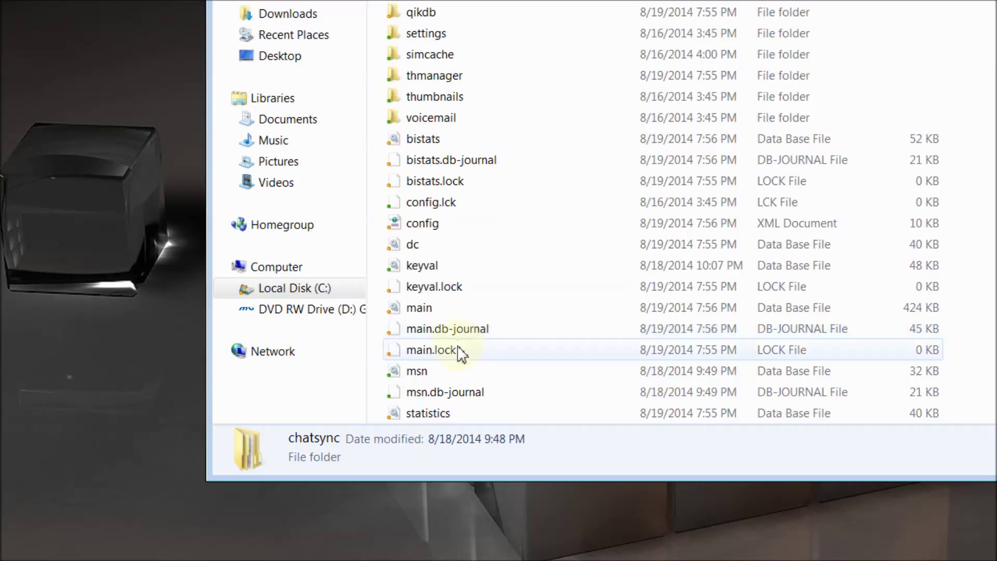
- Review the account folder's properties on its General, Sharing and Security tabs
{"action": "right_click", "coordinate": [435, 308]}
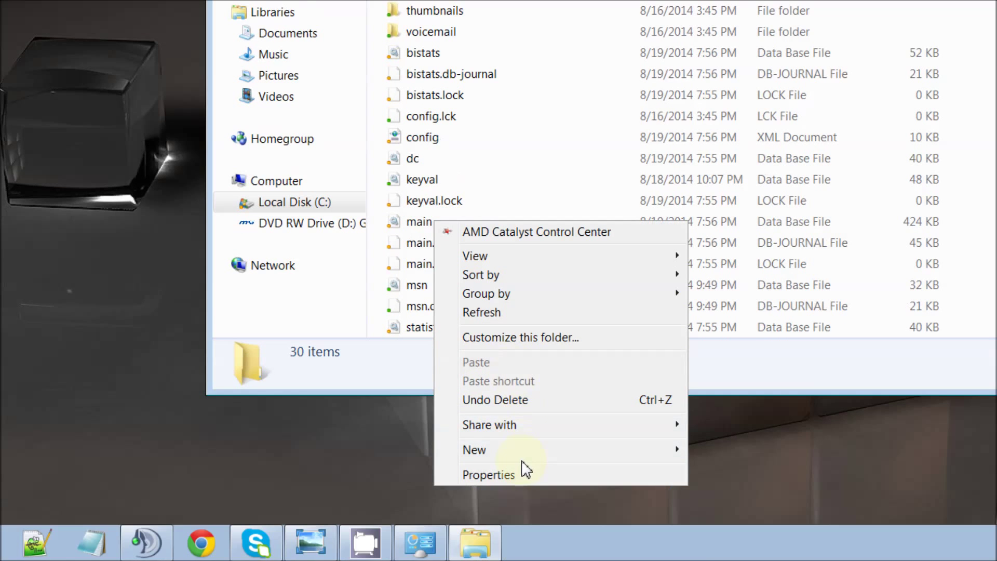
{"action": "left_click", "coordinate": [506, 477]}
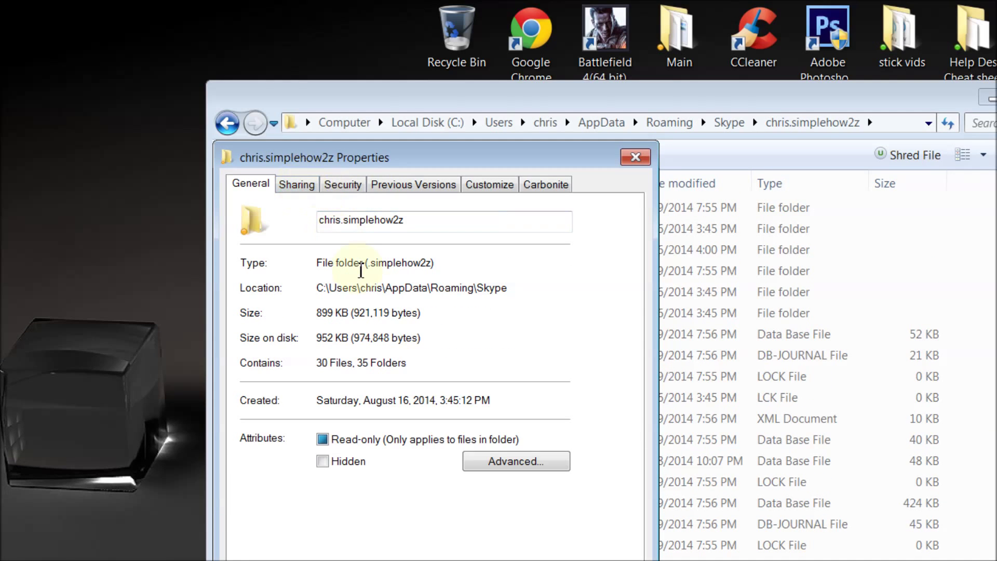
{"action": "left_click", "coordinate": [296, 187]}
{"action": "left_click", "coordinate": [340, 187]}
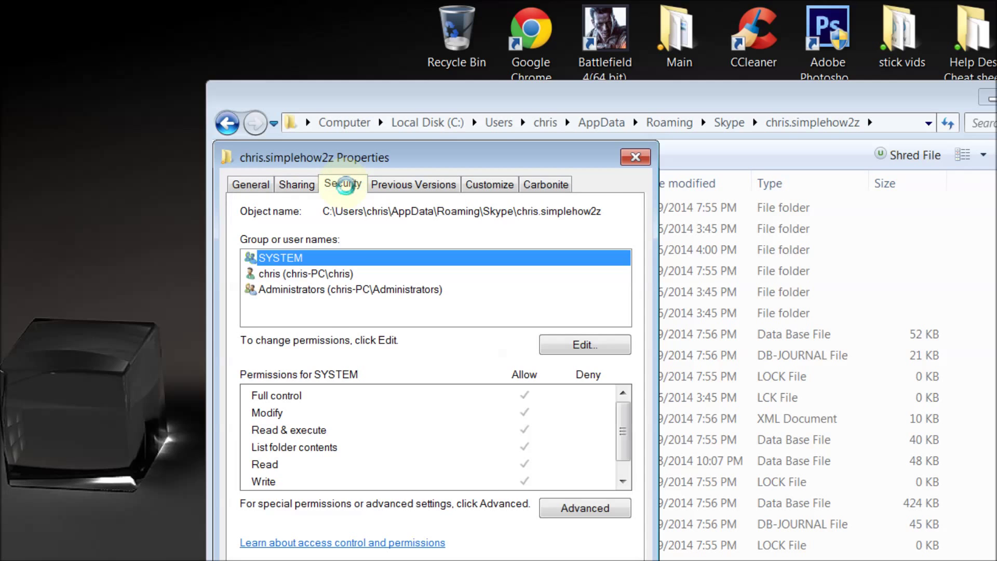
{"action": "left_click", "coordinate": [270, 188]}
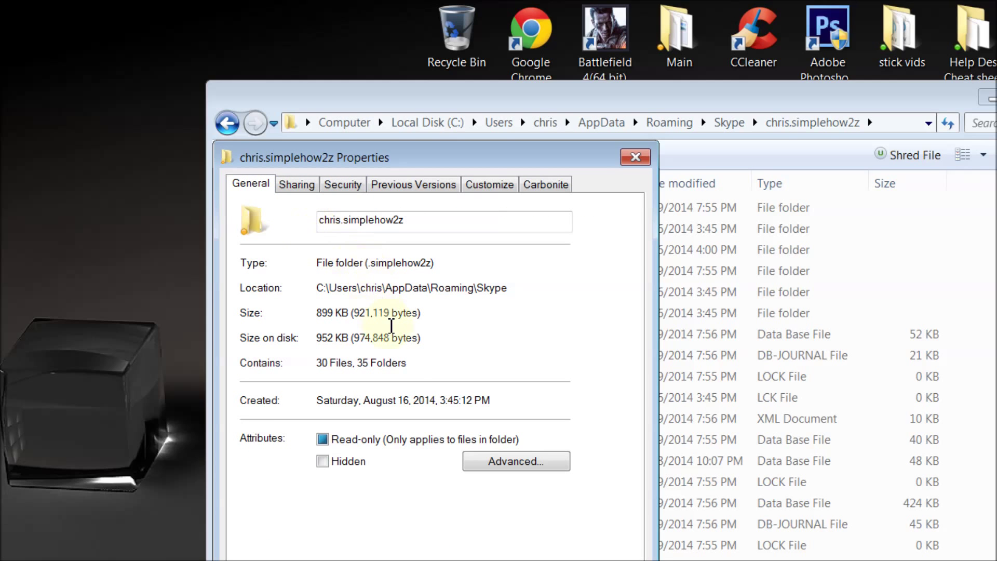
{"action": "left_click", "coordinate": [636, 157]}
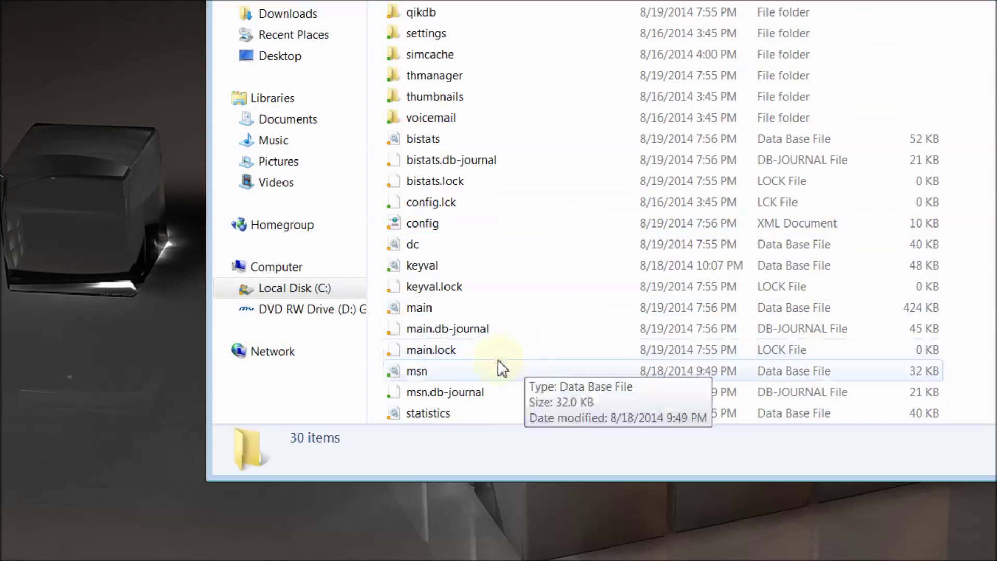
- View the main database file's properties, then close the dialog
{"action": "right_click", "coordinate": [429, 371]}
{"action": "left_click", "coordinate": [405, 349]}
{"action": "right_click", "coordinate": [410, 349]}
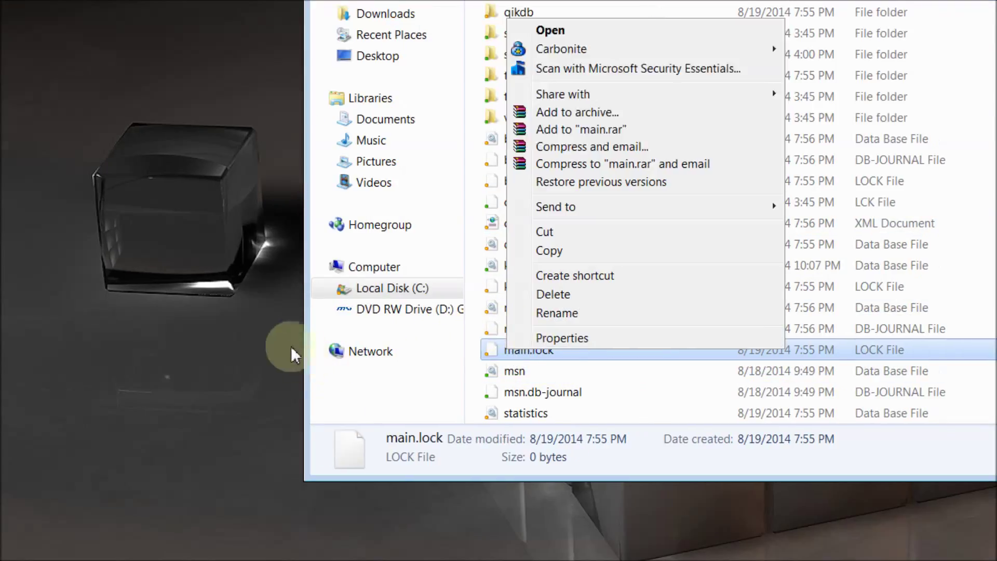
{"action": "left_click", "coordinate": [292, 347]}
{"action": "right_click", "coordinate": [519, 308]}
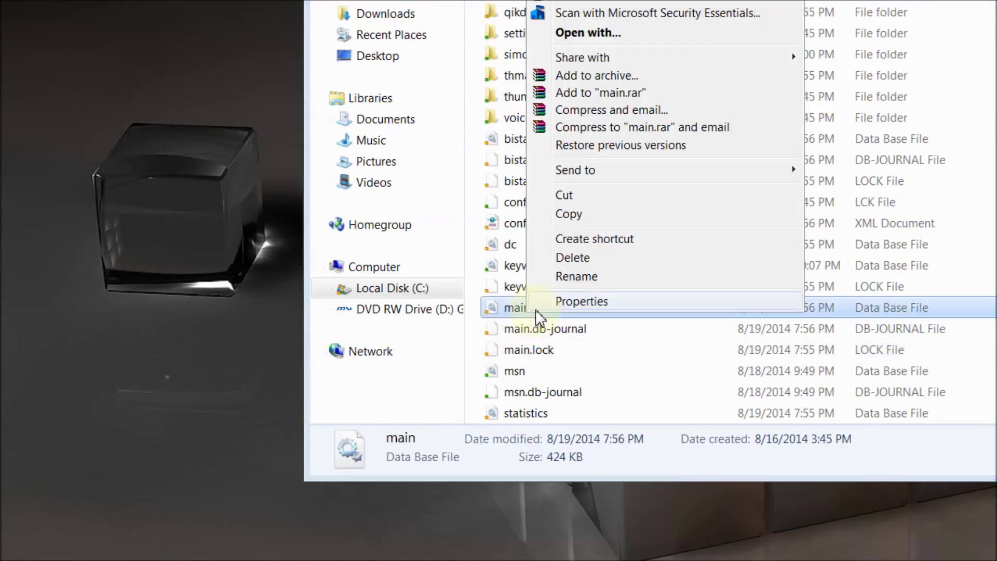
{"action": "left_click", "coordinate": [581, 301]}
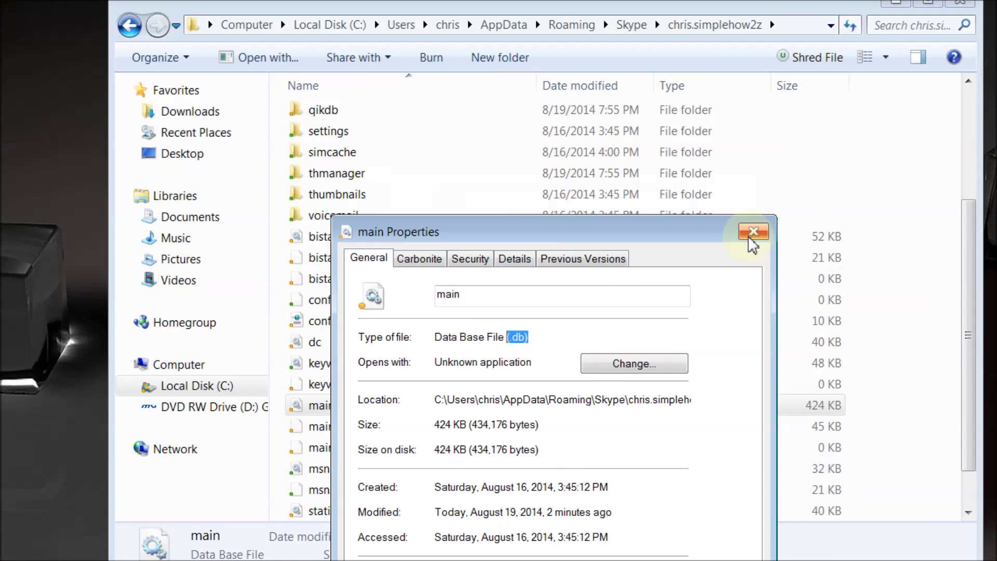
{"action": "left_click", "coordinate": [948, 134]}
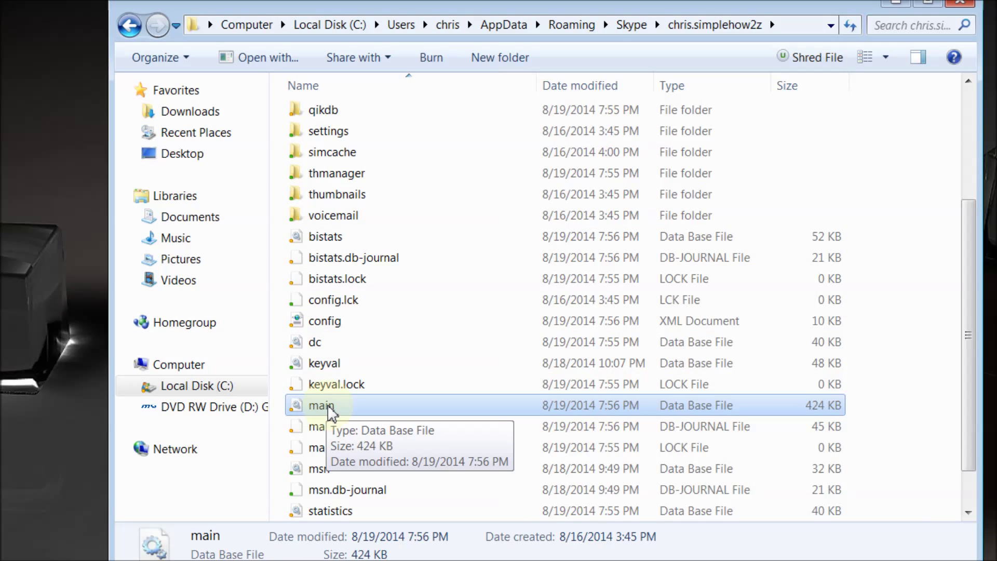
- Create a New folder on the desktop
{"action": "scroll", "coordinate": [343, 394], "scroll_direction": "up", "scroll_amount": 2}
{"action": "scroll", "coordinate": [348, 363], "scroll_direction": "down", "scroll_amount": 1}
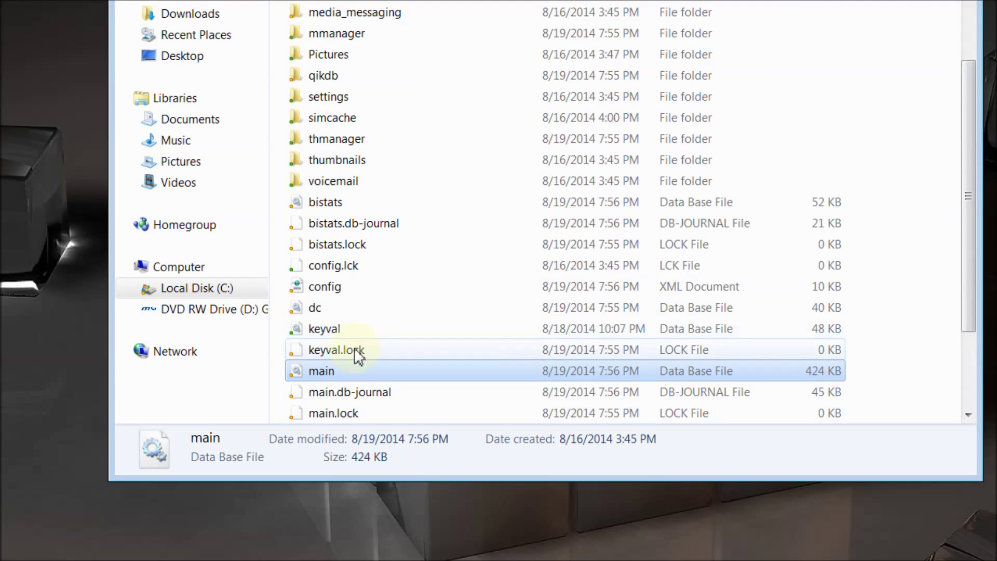
{"action": "scroll", "coordinate": [341, 194], "scroll_direction": "up", "scroll_amount": 2}
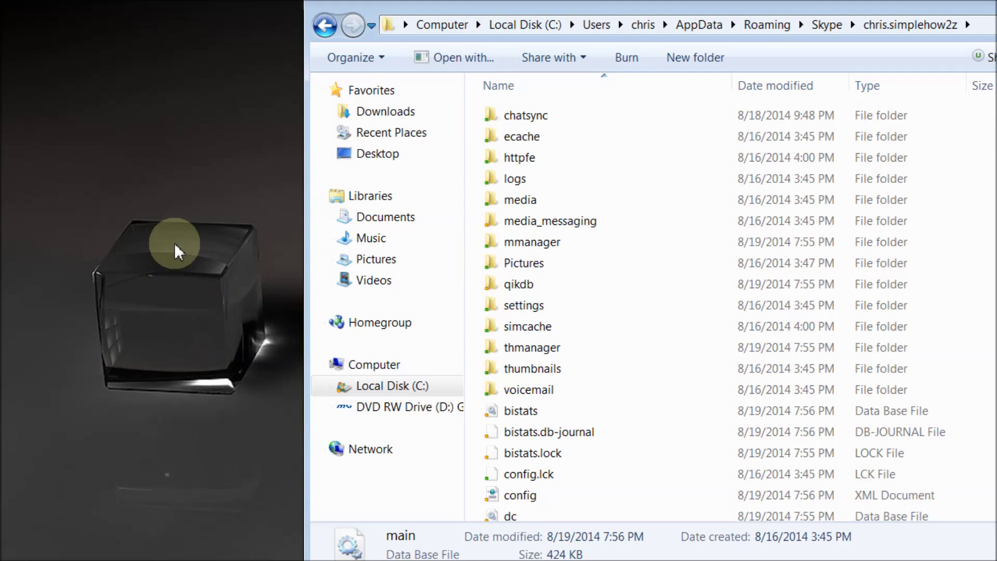
{"action": "right_click", "coordinate": [160, 279]}
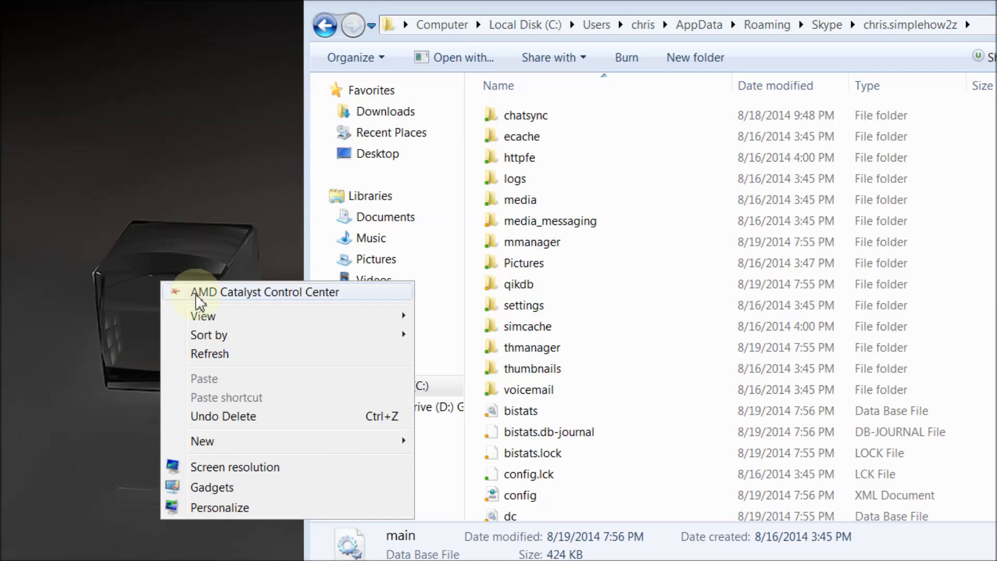
{"action": "mouse_move", "coordinate": [216, 447]}
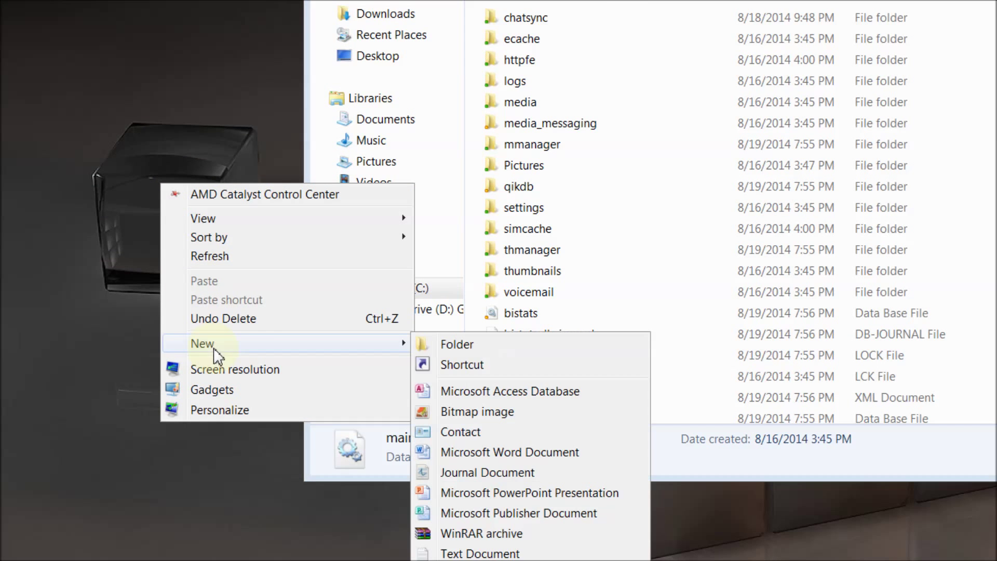
{"action": "left_click", "coordinate": [456, 344]}
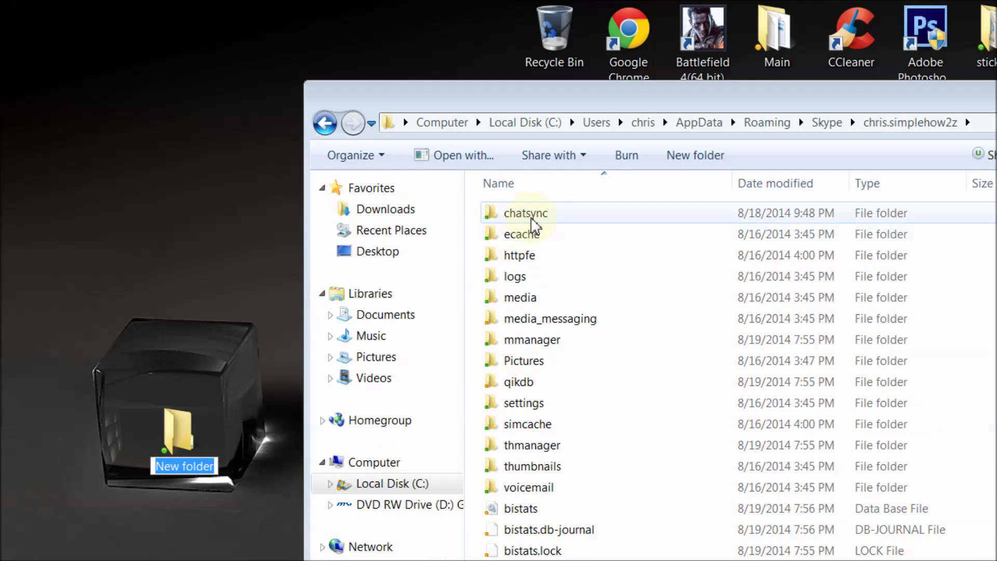
- Select chatsync and the main database file together in the Skype account folder
{"action": "left_click", "coordinate": [517, 219]}
{"action": "left_click", "coordinate": [518, 220]}
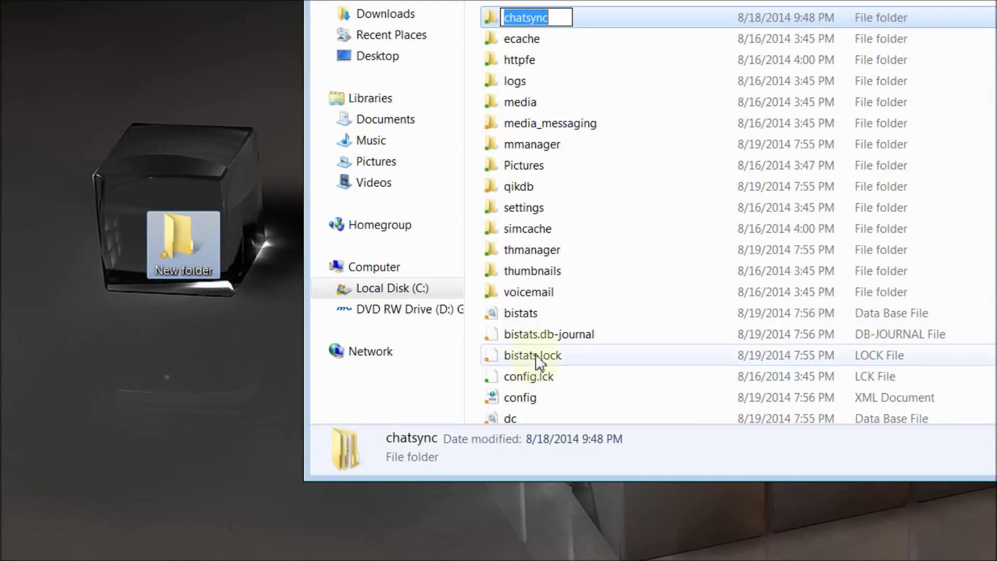
{"action": "scroll", "coordinate": [537, 358], "scroll_direction": "down", "scroll_amount": 1}
{"action": "scroll", "coordinate": [531, 317], "scroll_direction": "down", "scroll_amount": 1}
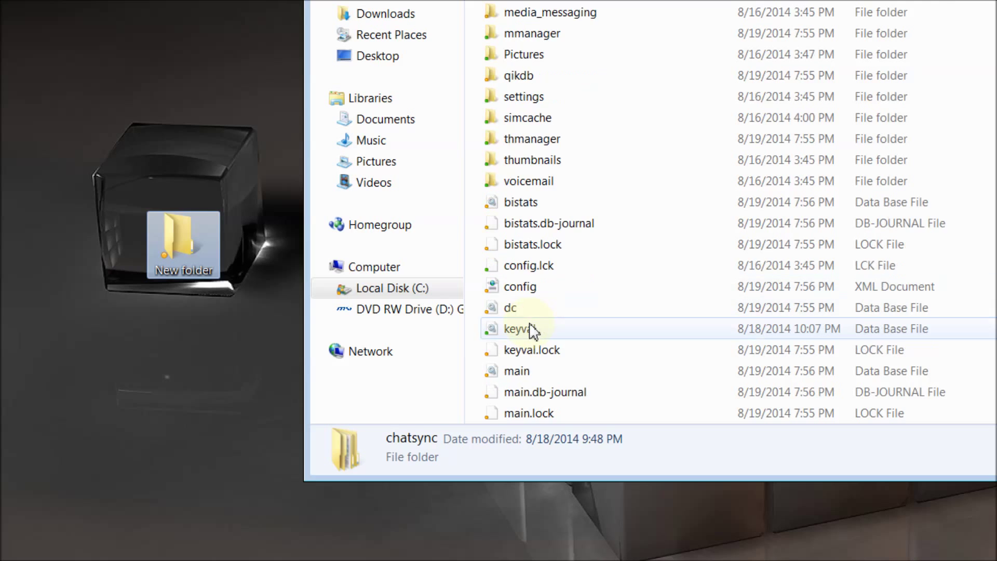
{"action": "left_click", "coordinate": [530, 372], "text": "ctrl"}
{"action": "scroll", "coordinate": [529, 359], "scroll_direction": "up", "scroll_amount": 2}
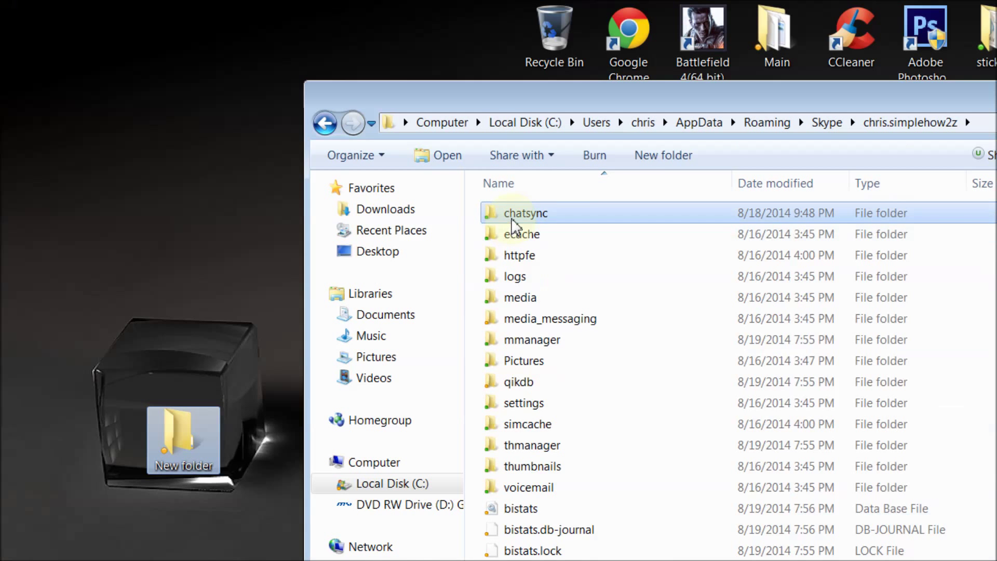
{"action": "right_click", "coordinate": [511, 217]}
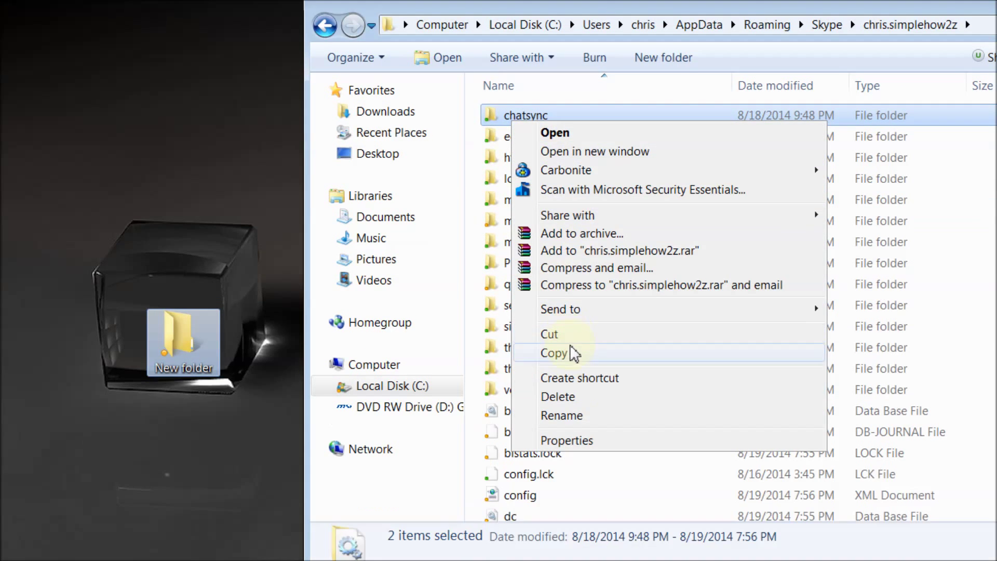
- Copy chatsync and main, paste them into the desktop New folder, and minimize it
{"action": "left_click", "coordinate": [570, 357]}
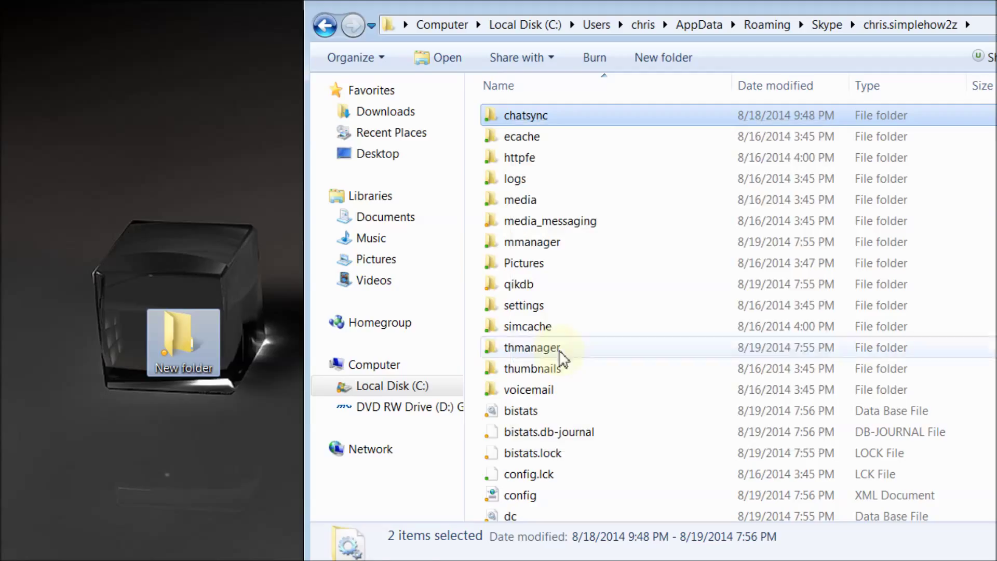
{"action": "double_click", "coordinate": [182, 343]}
{"action": "right_click", "coordinate": [576, 248]}
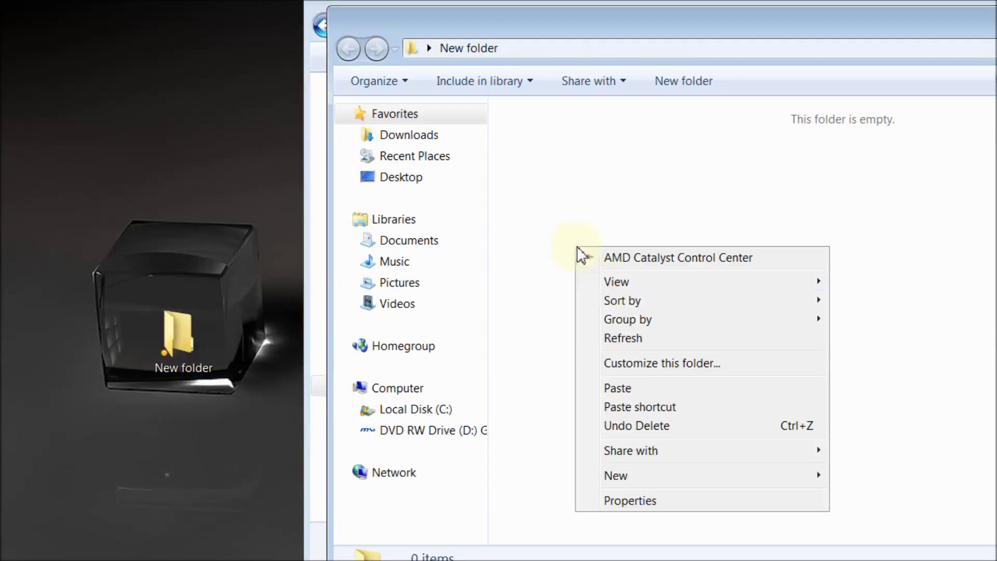
{"action": "left_click", "coordinate": [629, 391]}
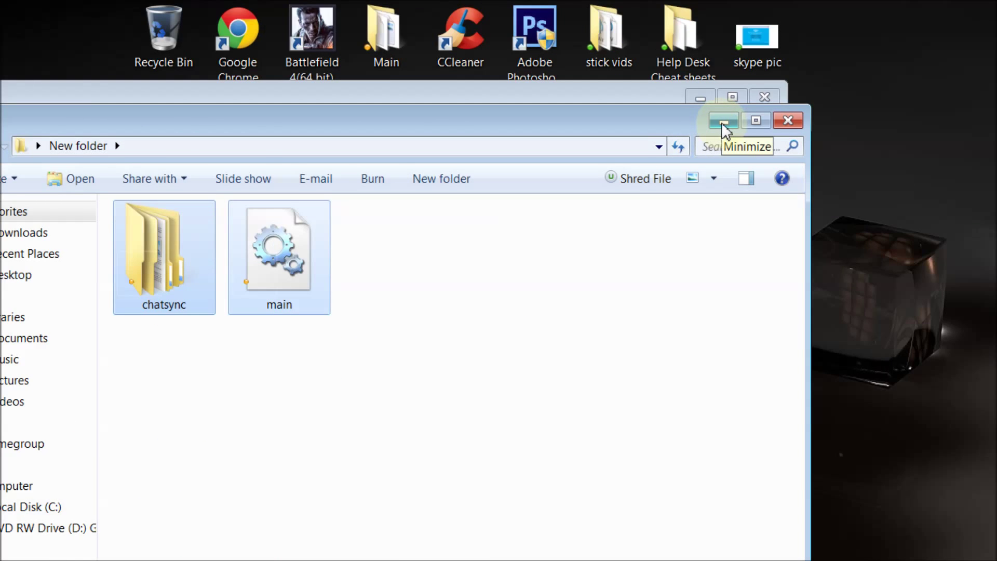
{"action": "left_click", "coordinate": [722, 123]}
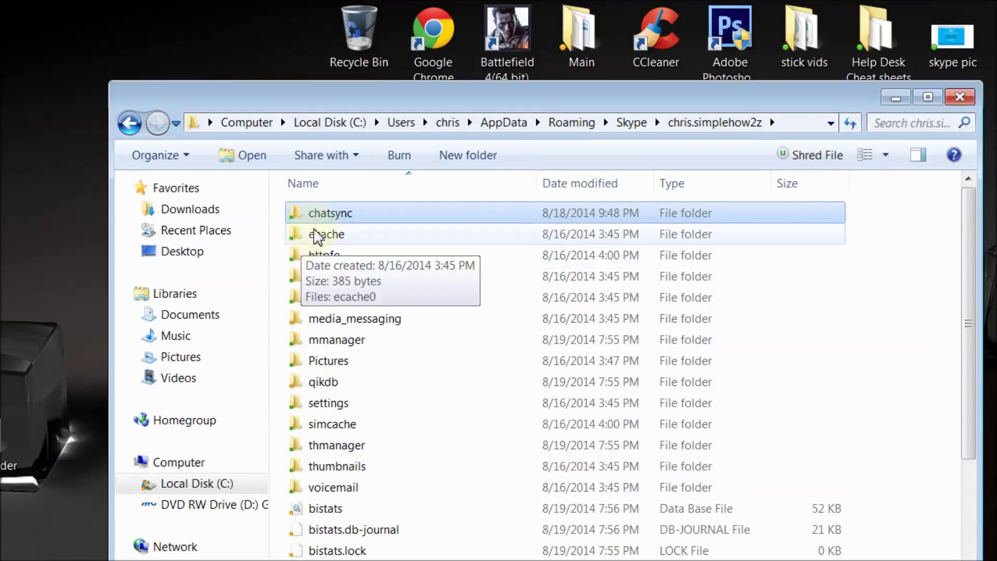
- Return to the Roaming\Skype folder and close the profile folder's menu without deleting anything
{"action": "left_click", "coordinate": [320, 237]}
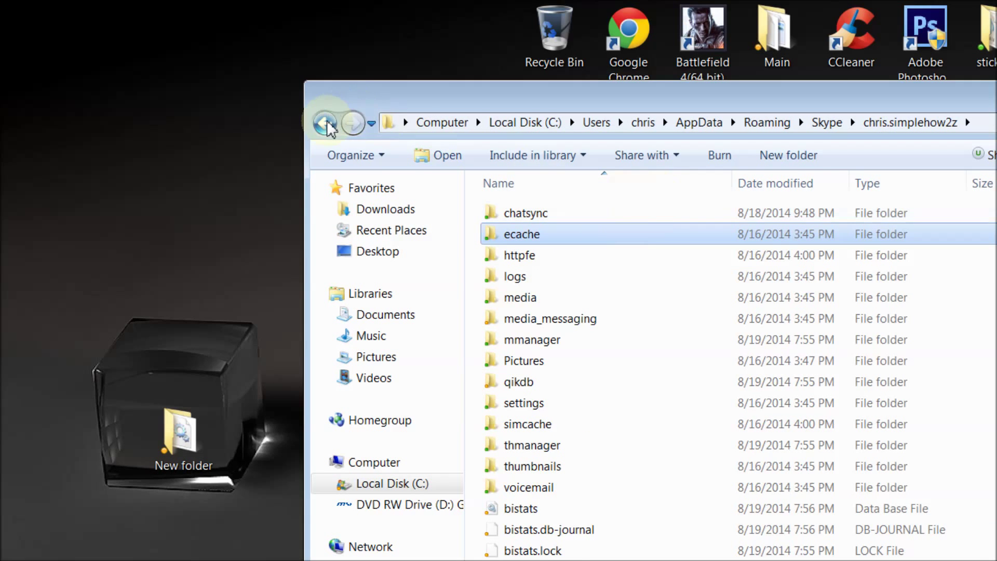
{"action": "left_click", "coordinate": [326, 26]}
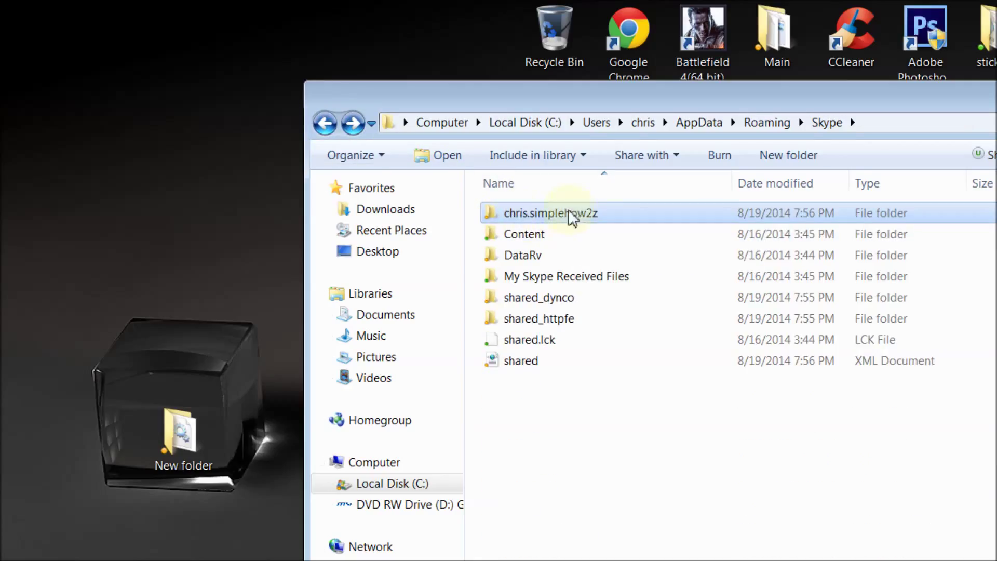
{"action": "right_click", "coordinate": [527, 211]}
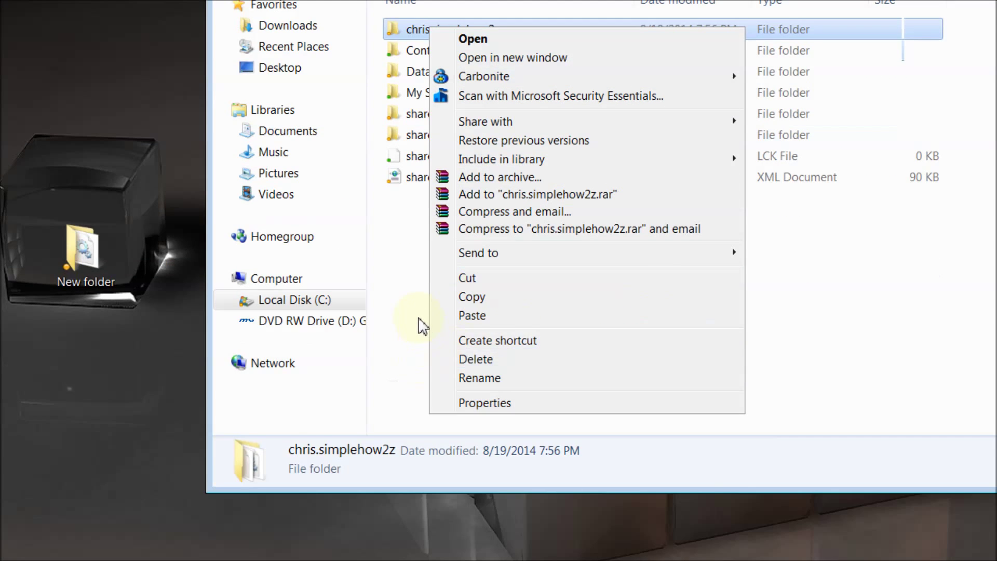
{"action": "left_click", "coordinate": [523, 134]}
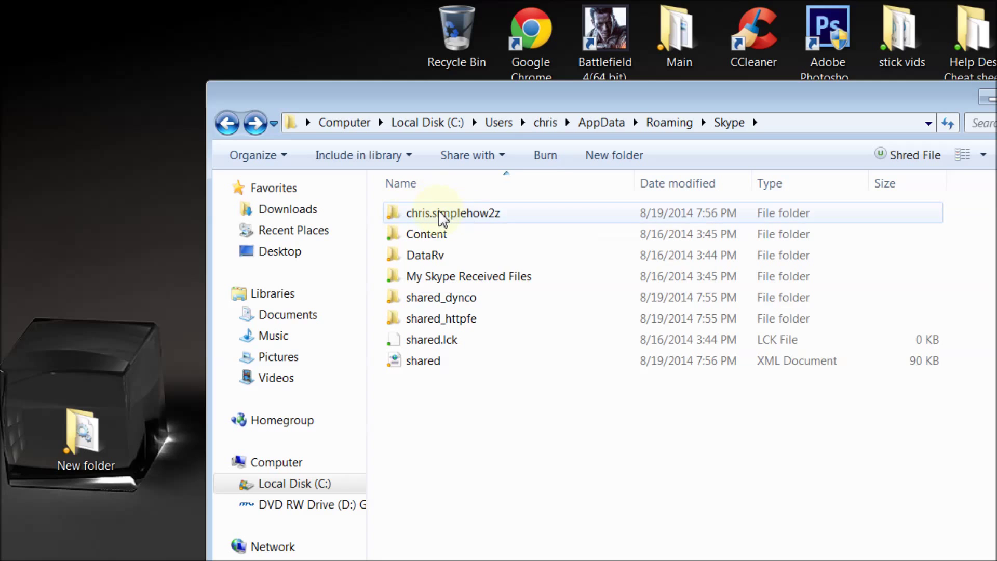
- Drag chatsync and main from New folder into the account folder, then cancel the Move File prompt
{"action": "mouse_move", "coordinate": [445, 221]}
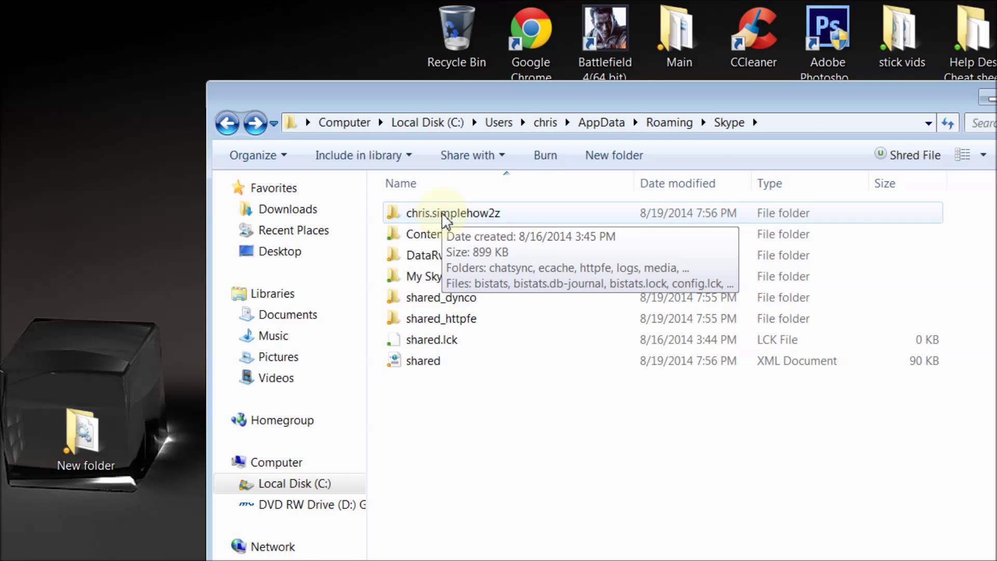
{"action": "double_click", "coordinate": [443, 213]}
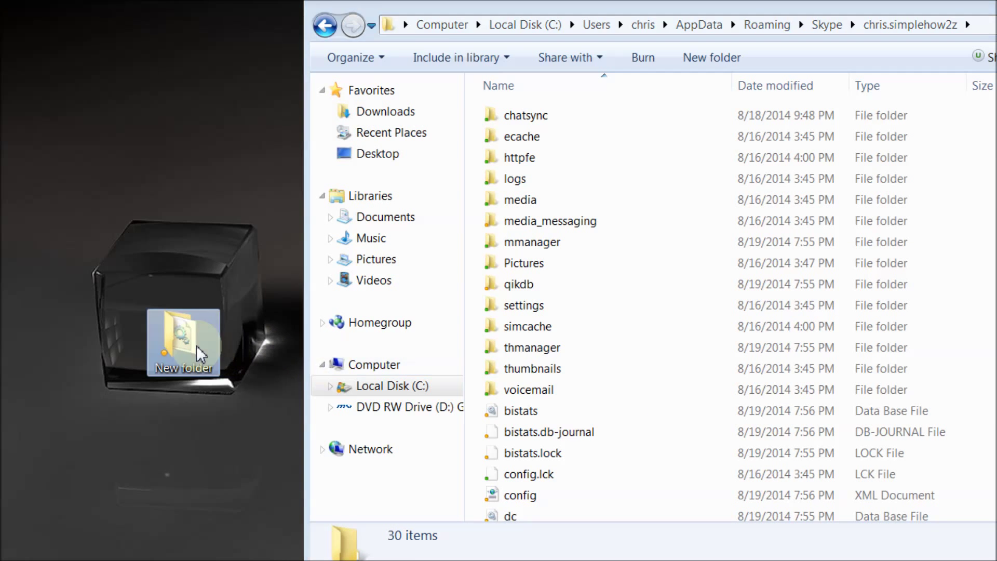
{"action": "double_click", "coordinate": [200, 354]}
{"action": "left_click_drag", "start_coordinate": [677, 52], "coordinate": [474, 328]}
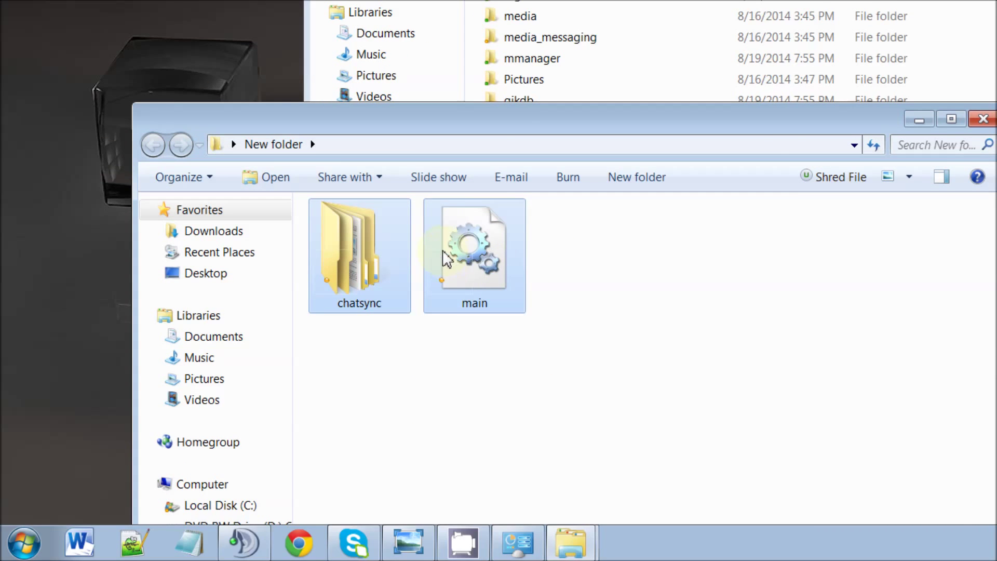
{"action": "left_click_drag", "start_coordinate": [446, 438], "coordinate": [490, 237]}
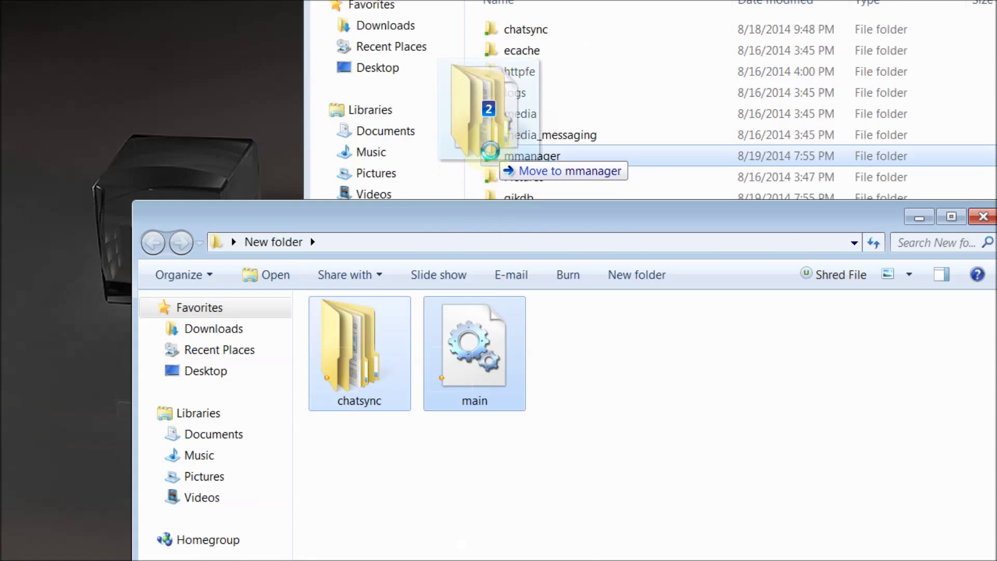
{"action": "left_click_drag", "start_coordinate": [489, 151], "coordinate": [464, 126]}
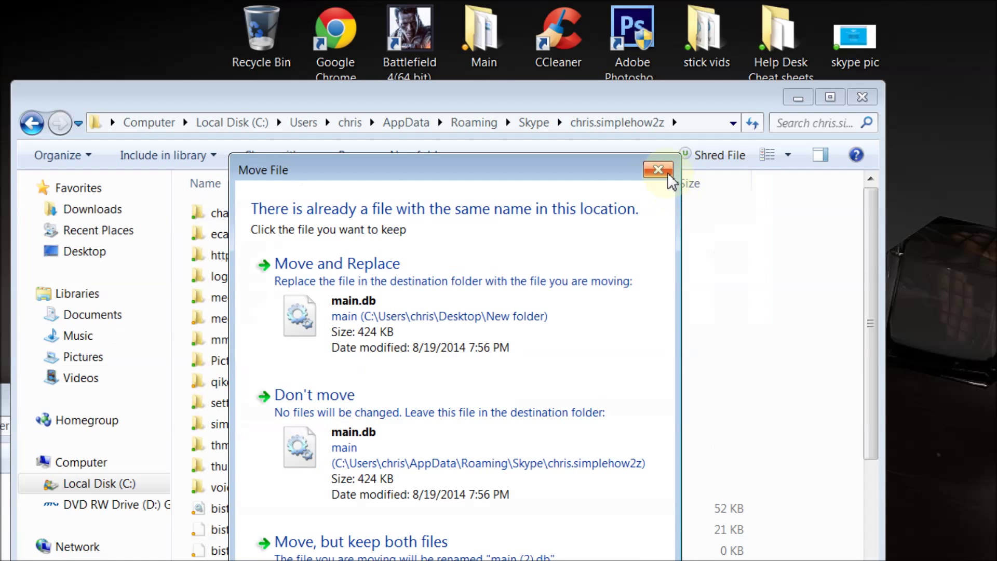
{"action": "left_click", "coordinate": [666, 171]}
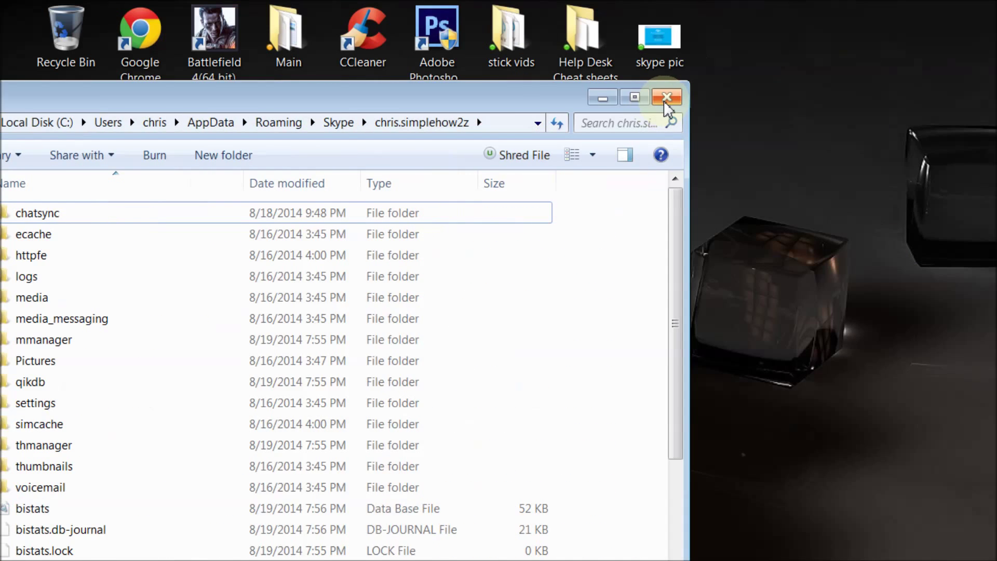
- Close the profile folder and remaining Explorer window, then relaunch Skype, which still shows the disk I/O error
{"action": "left_click", "coordinate": [666, 98]}
{"action": "left_click", "coordinate": [501, 398]}
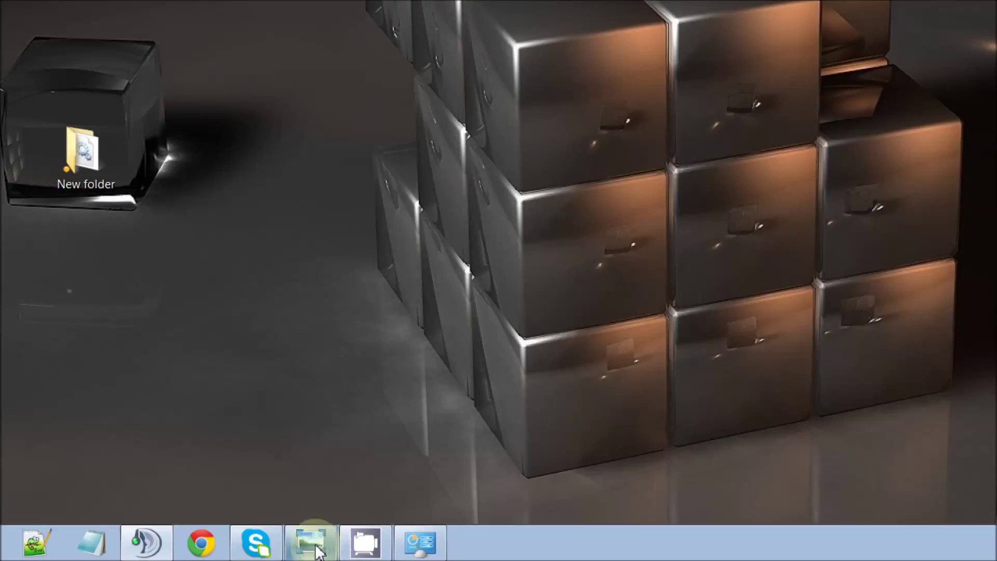
{"action": "left_click", "coordinate": [158, 542]}
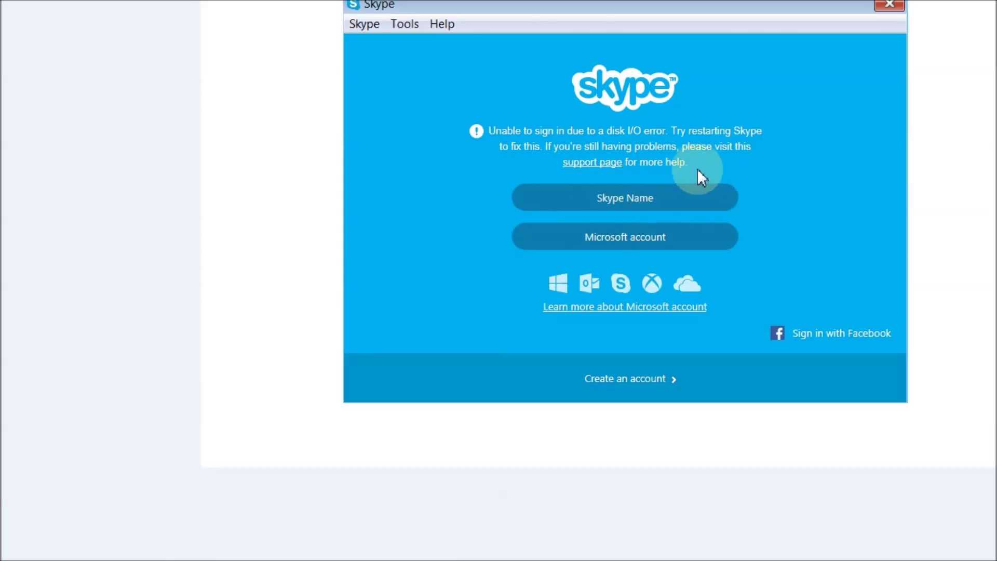